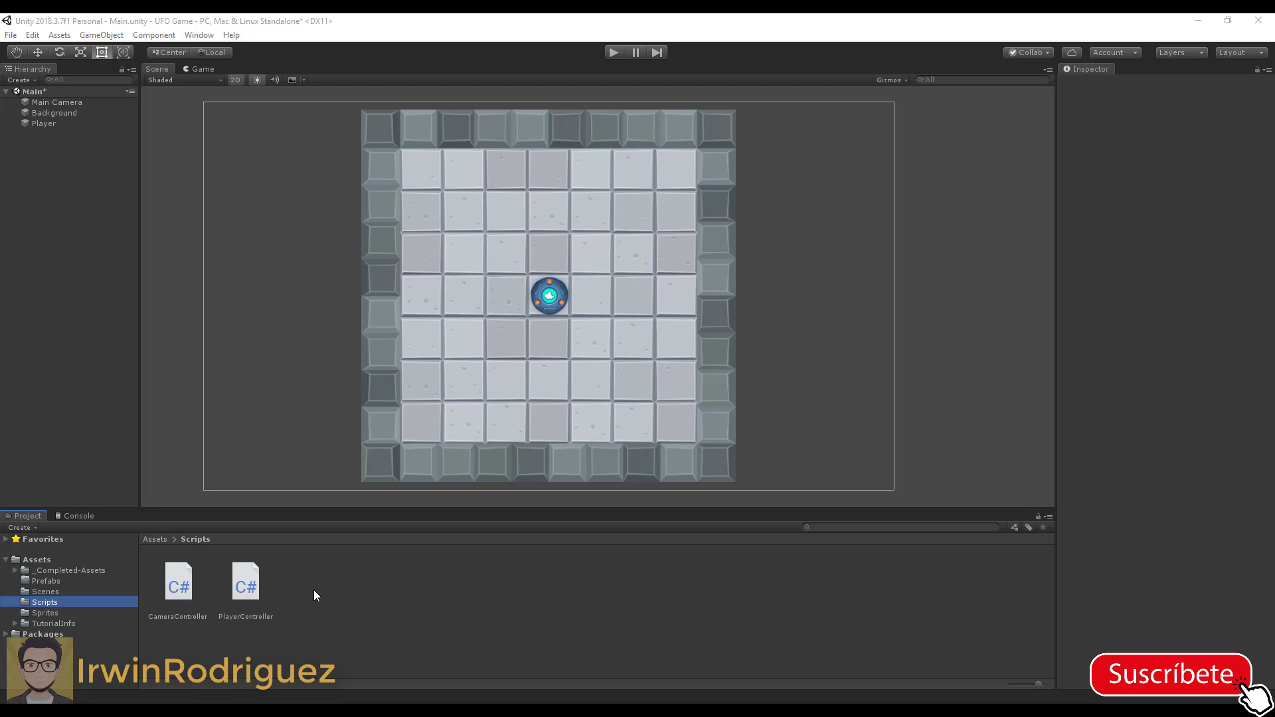
Drag the Pickup sprite from Assets/Sprites into the Hierarchy, creating a Pickup object at 0, 0, 0.
click(62, 611)
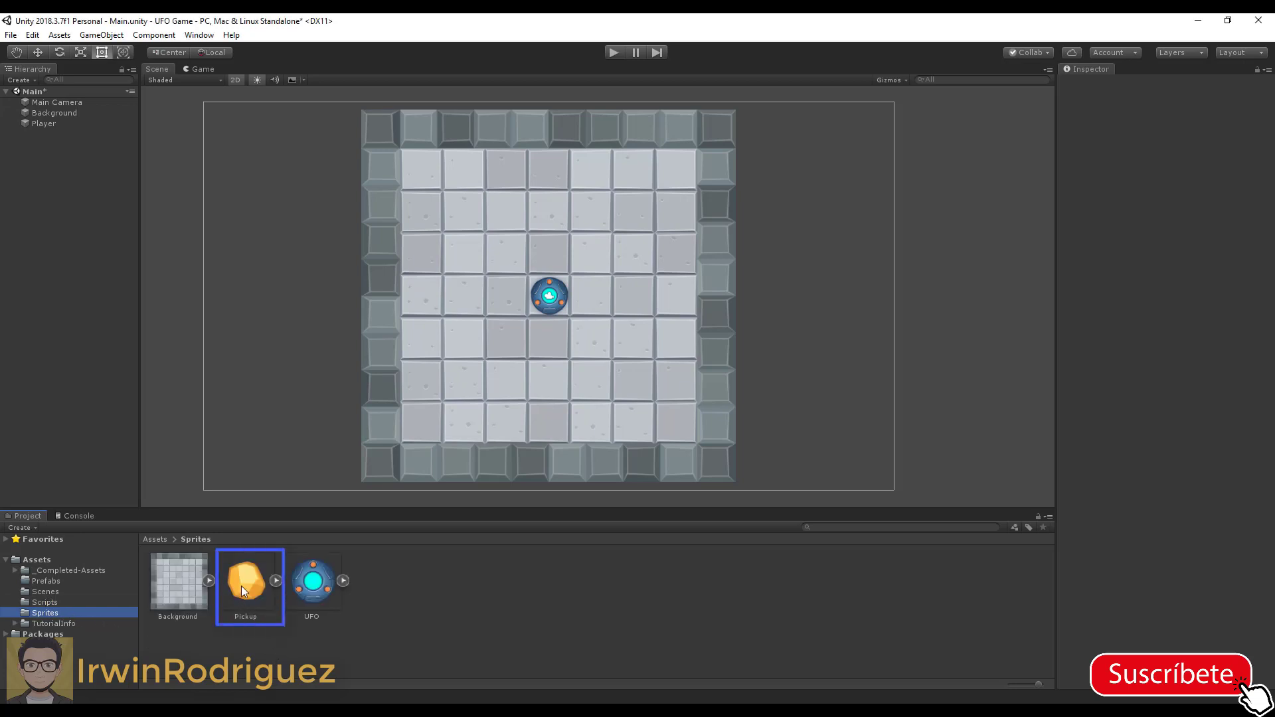
drag(241, 586, 81, 239)
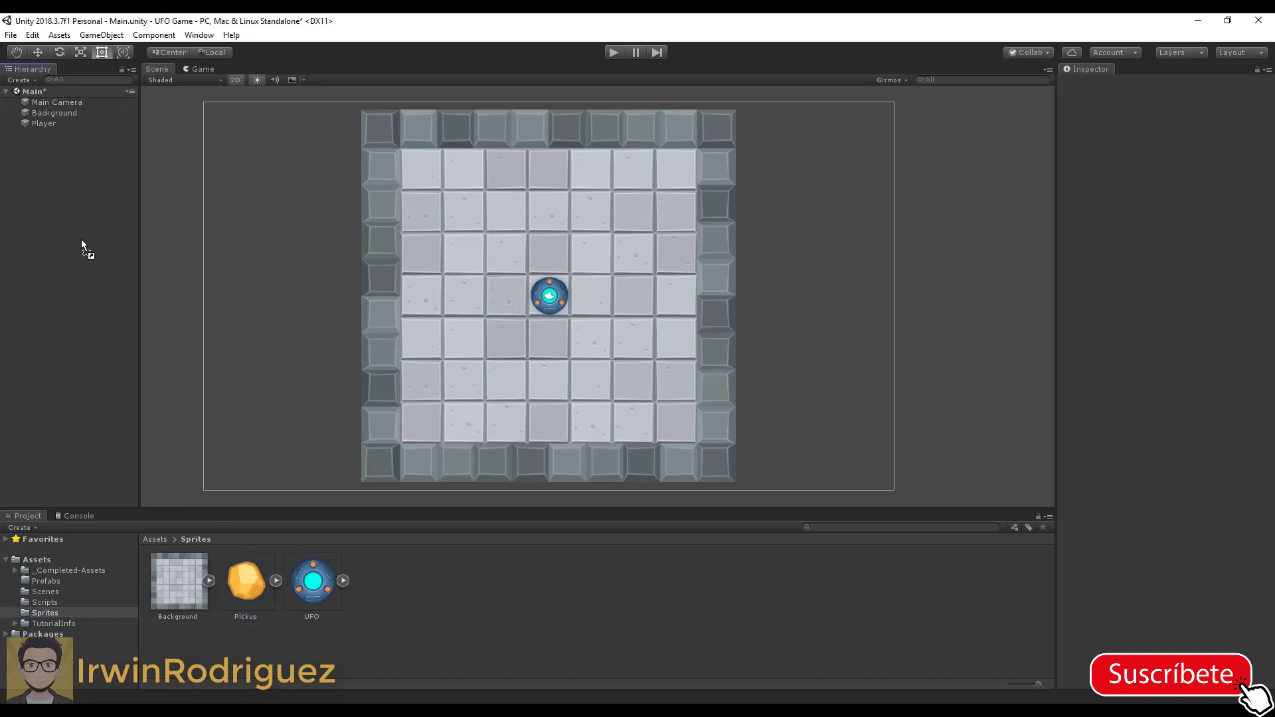
drag(47, 171, 47, 171)
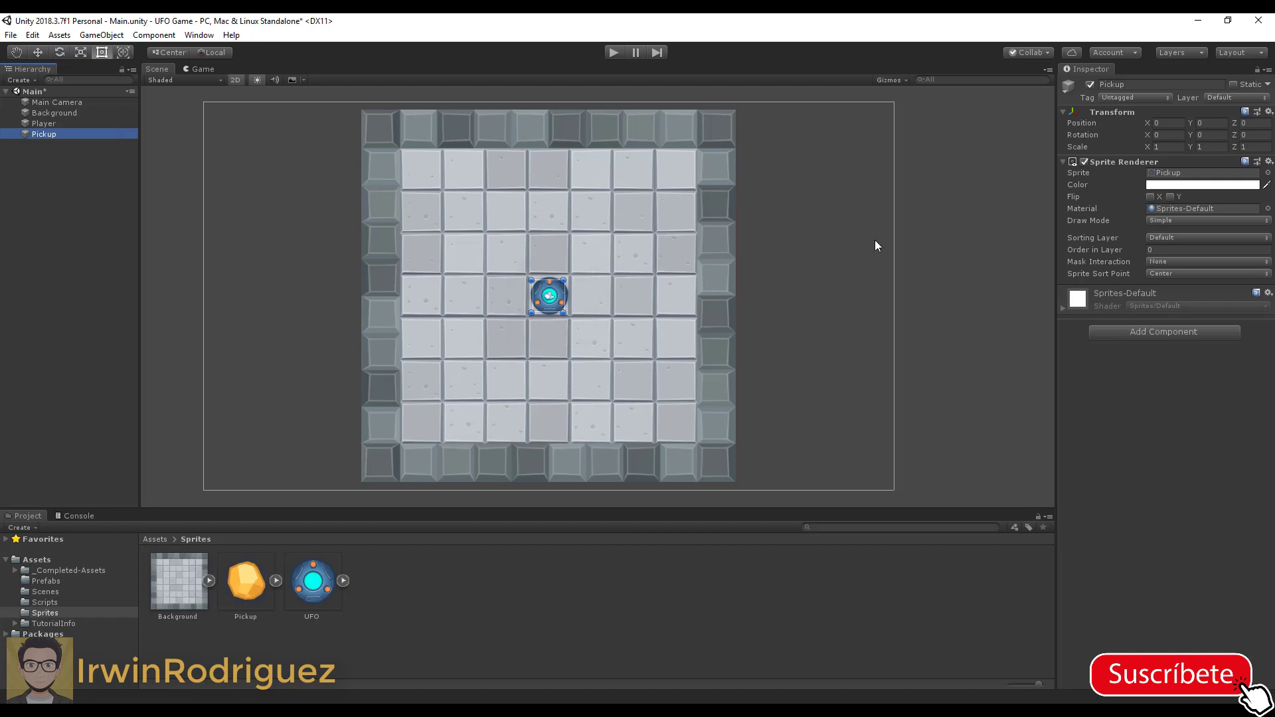
Set the Pickup's Sprite Renderer sorting layer to Pickups, then select the Player object.
click(1257, 240)
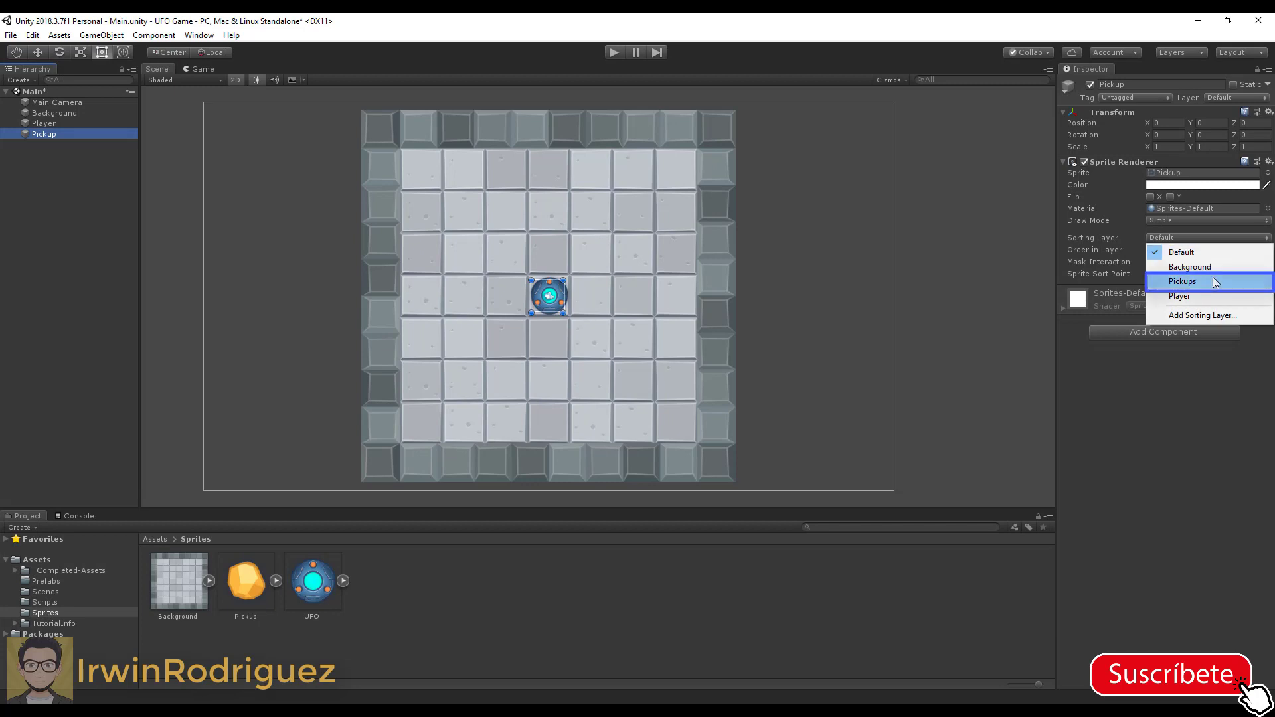
click(1213, 282)
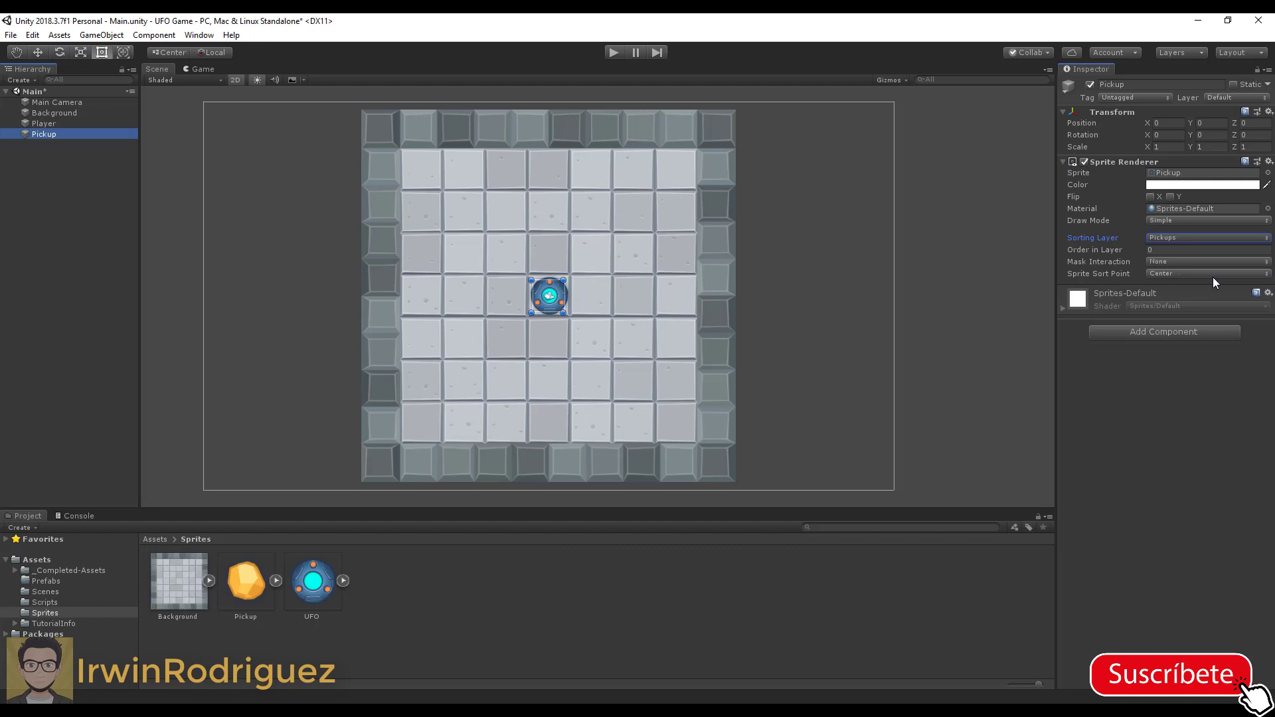
click(1267, 241)
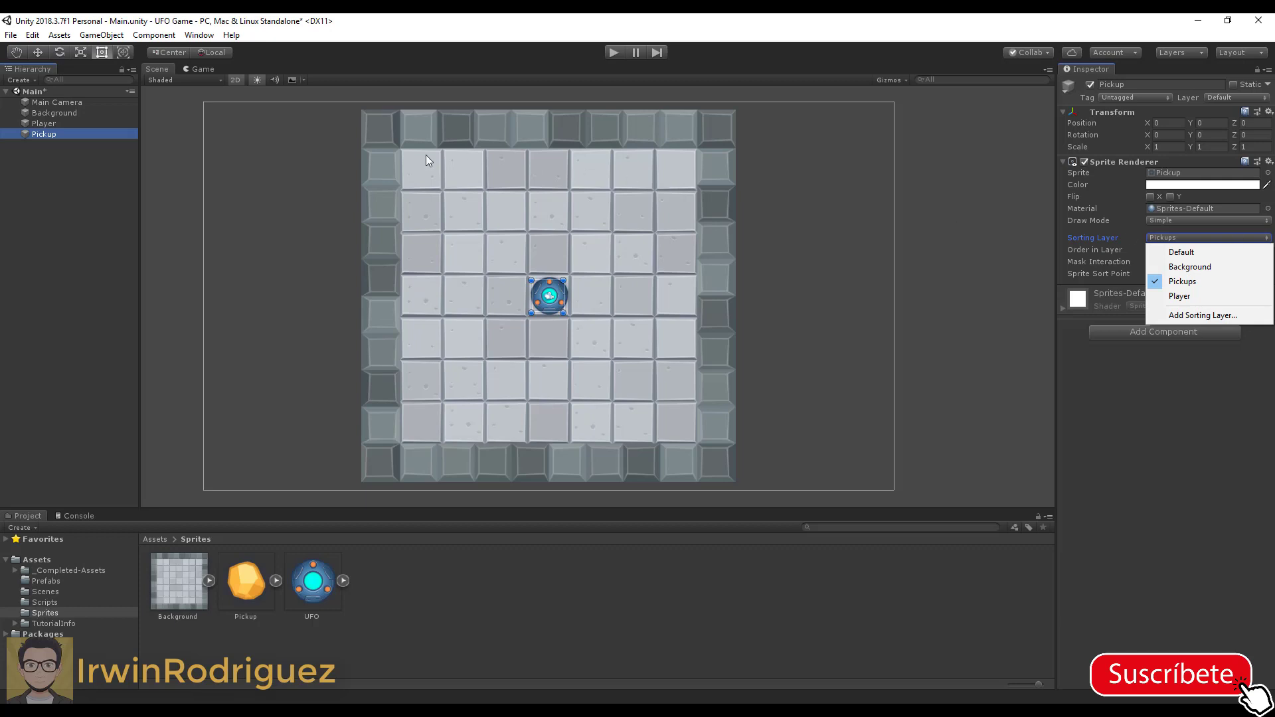
click(53, 122)
click(53, 124)
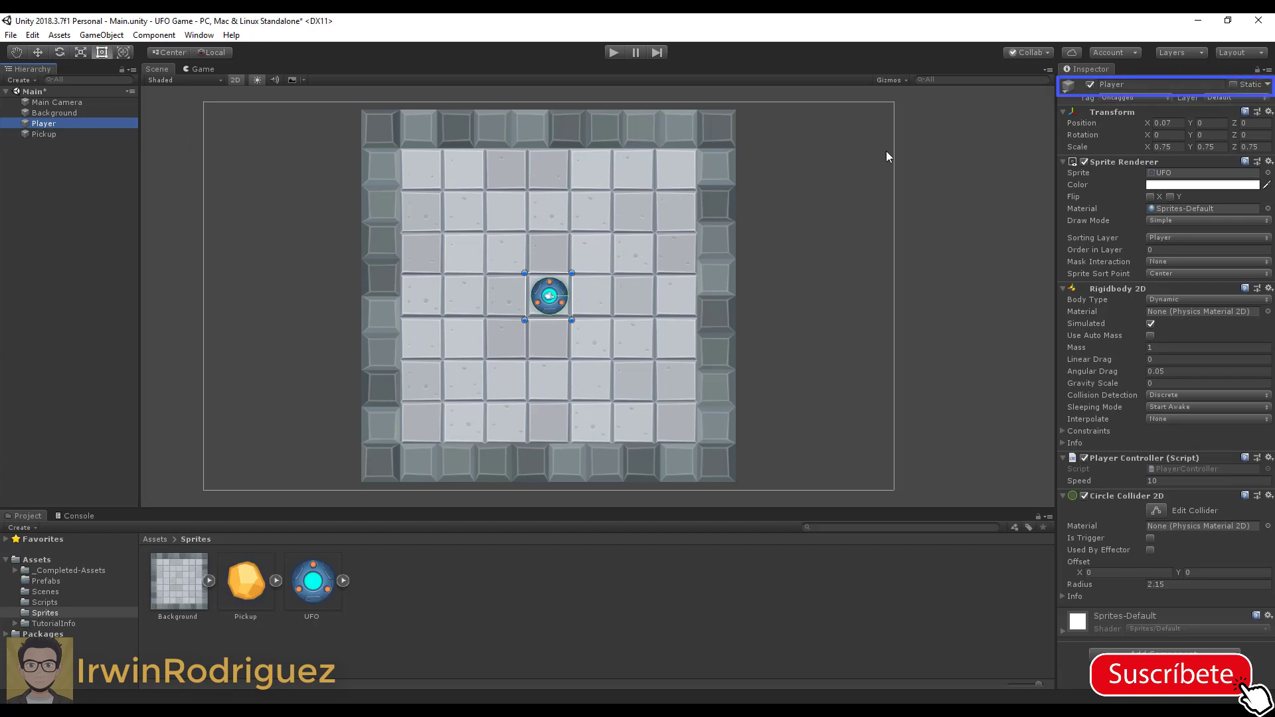
Deactivate the Player, then select the Pickup and frame it in the Scene view.
click(1090, 85)
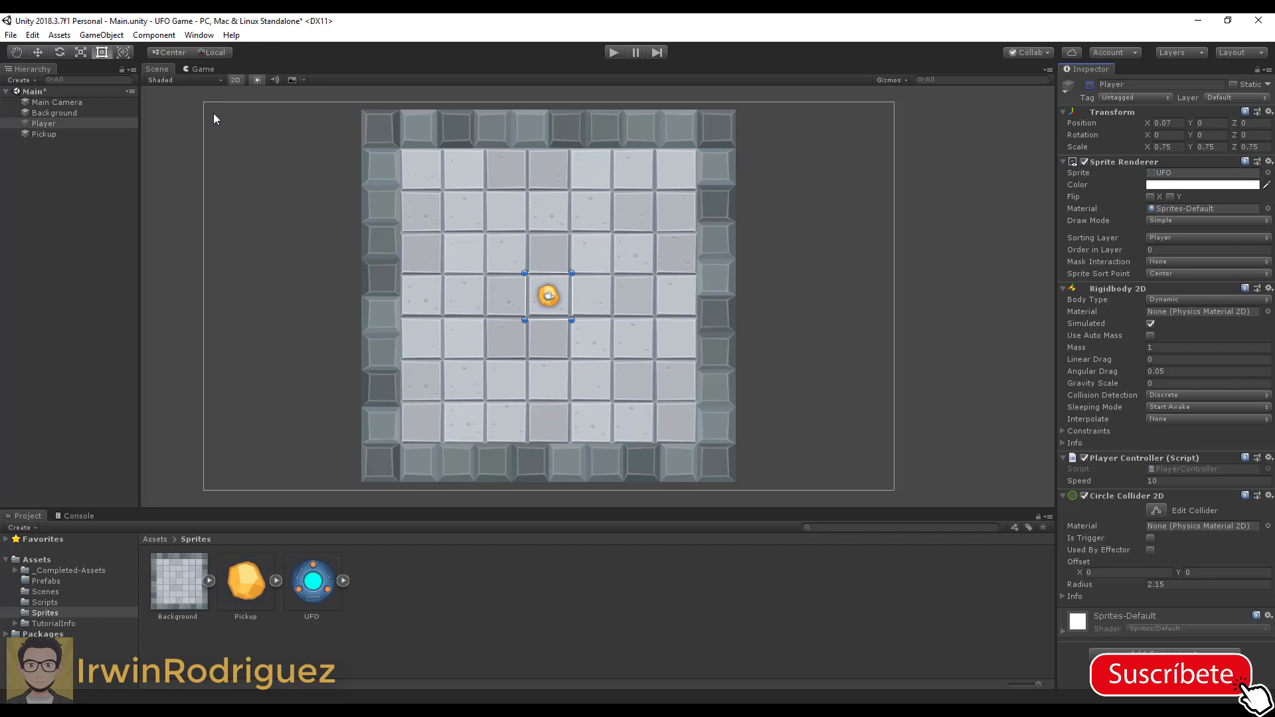
click(47, 134)
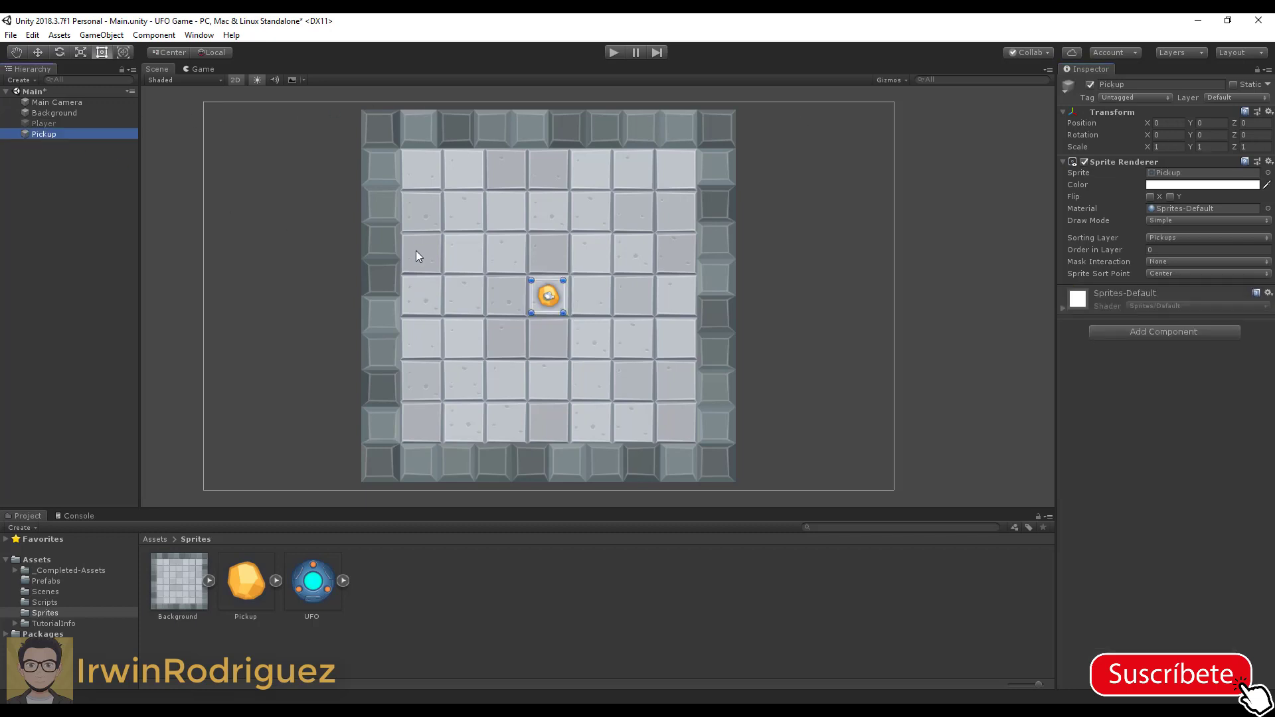
key(f)
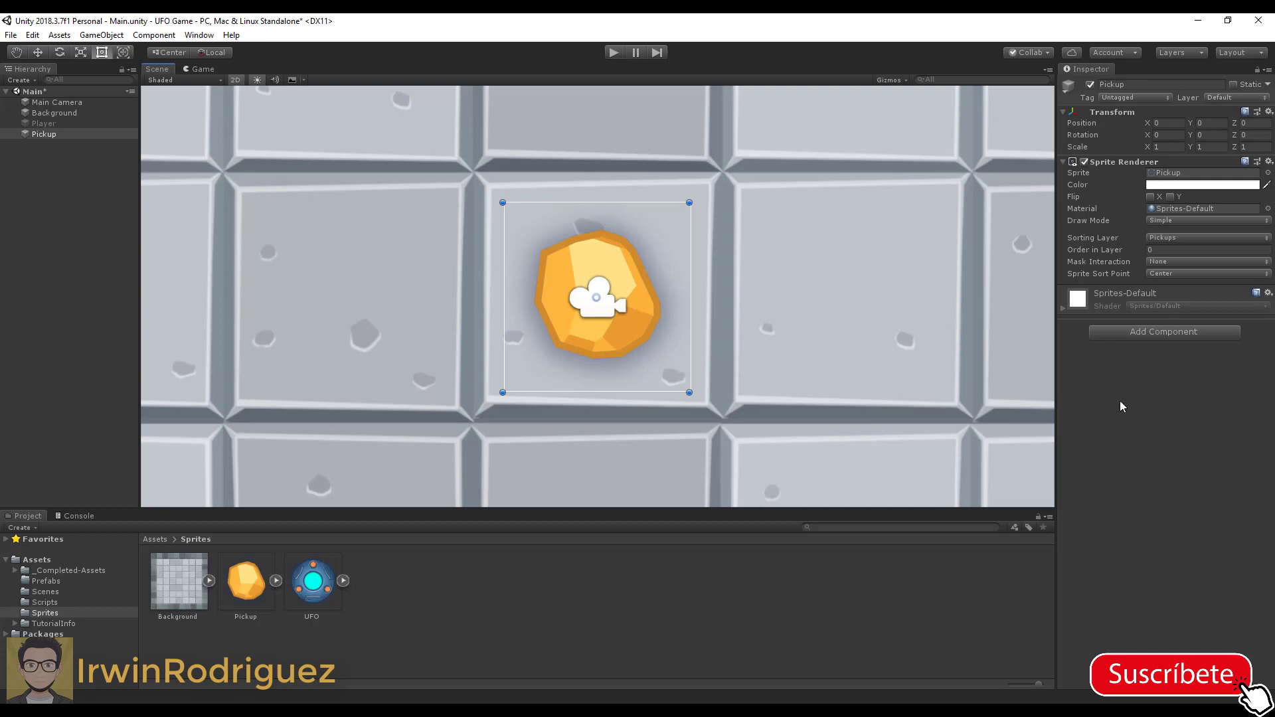
Add a Circle Collider 2D from Physics 2D to the Pickup with radius 0.94.
click(1150, 329)
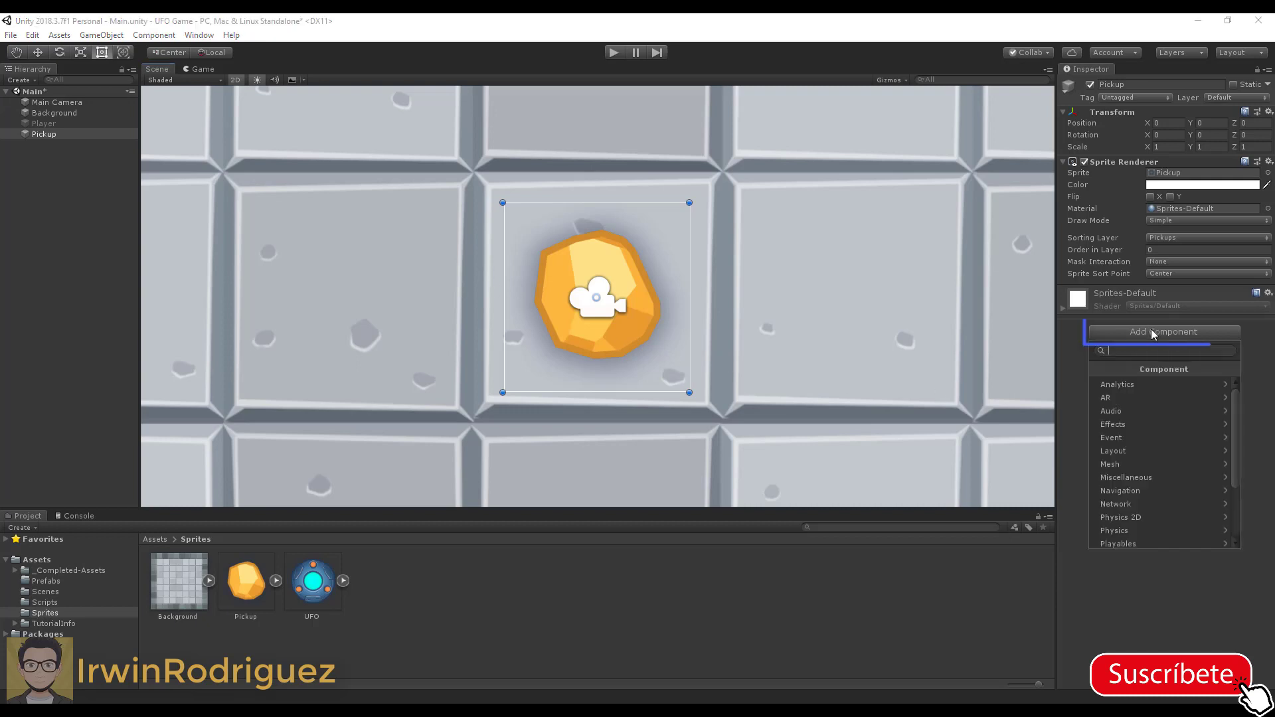
click(1163, 515)
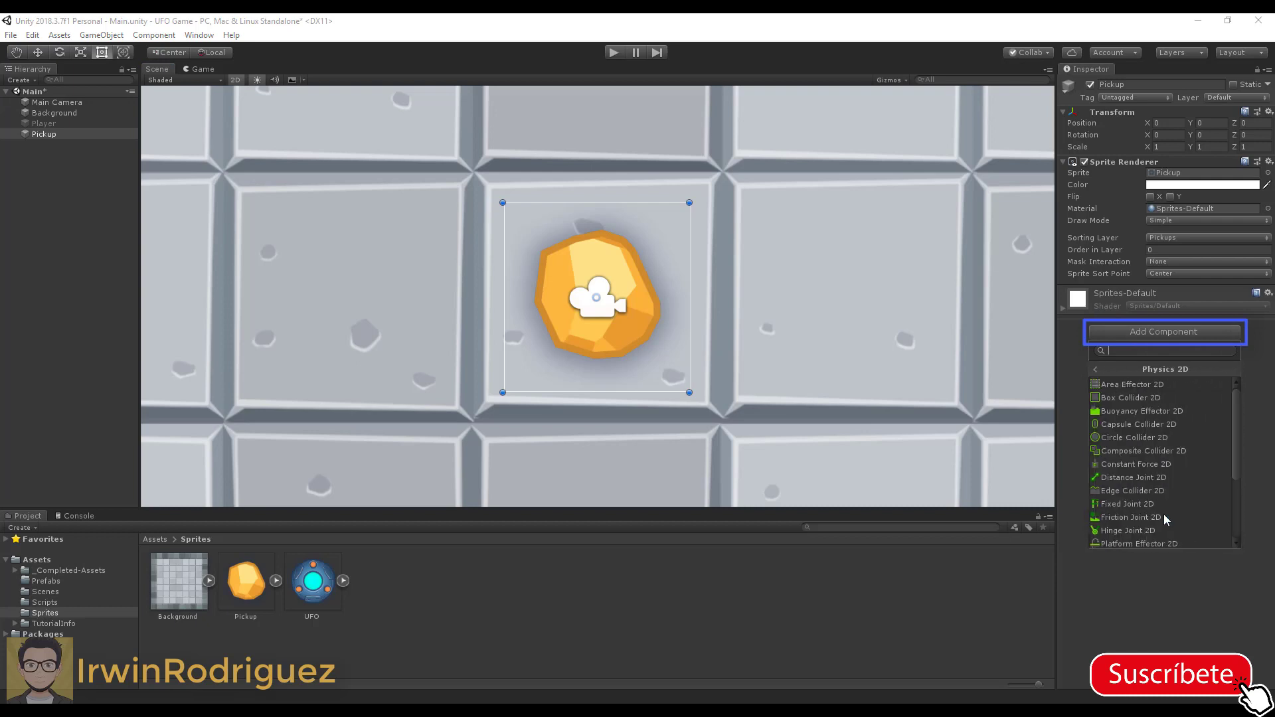
click(1149, 435)
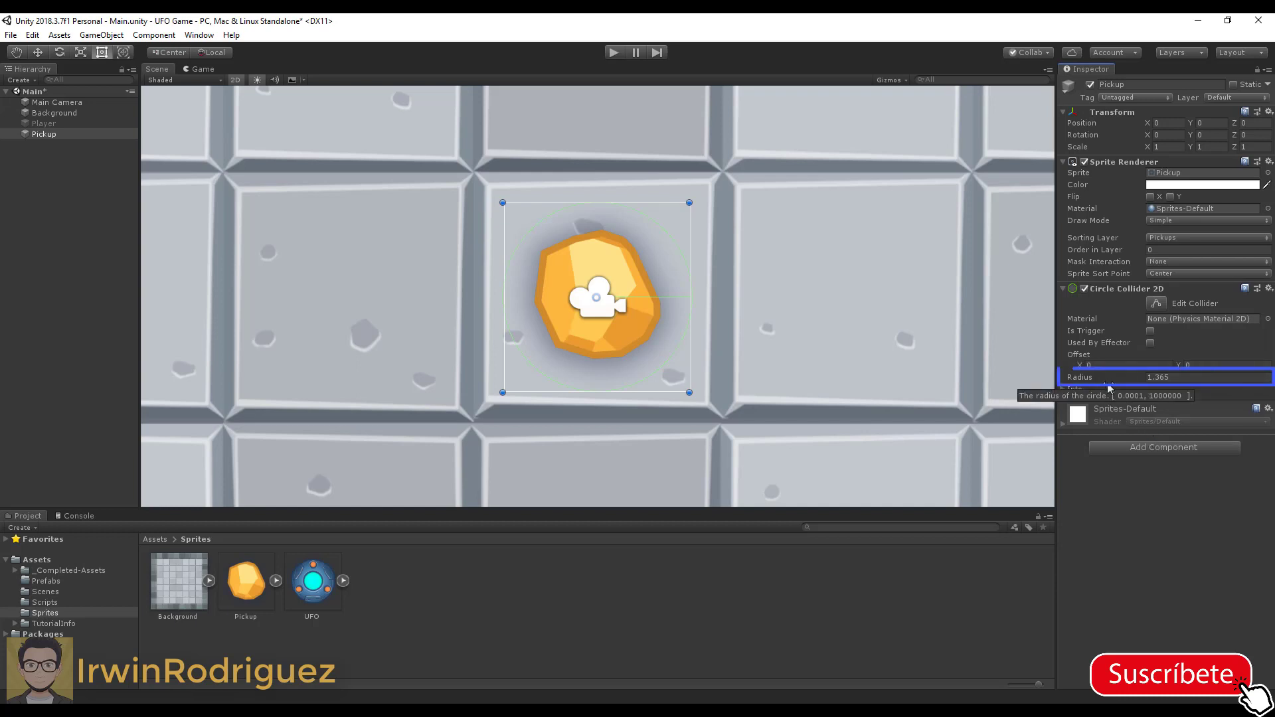
drag(1109, 384, 1097, 382)
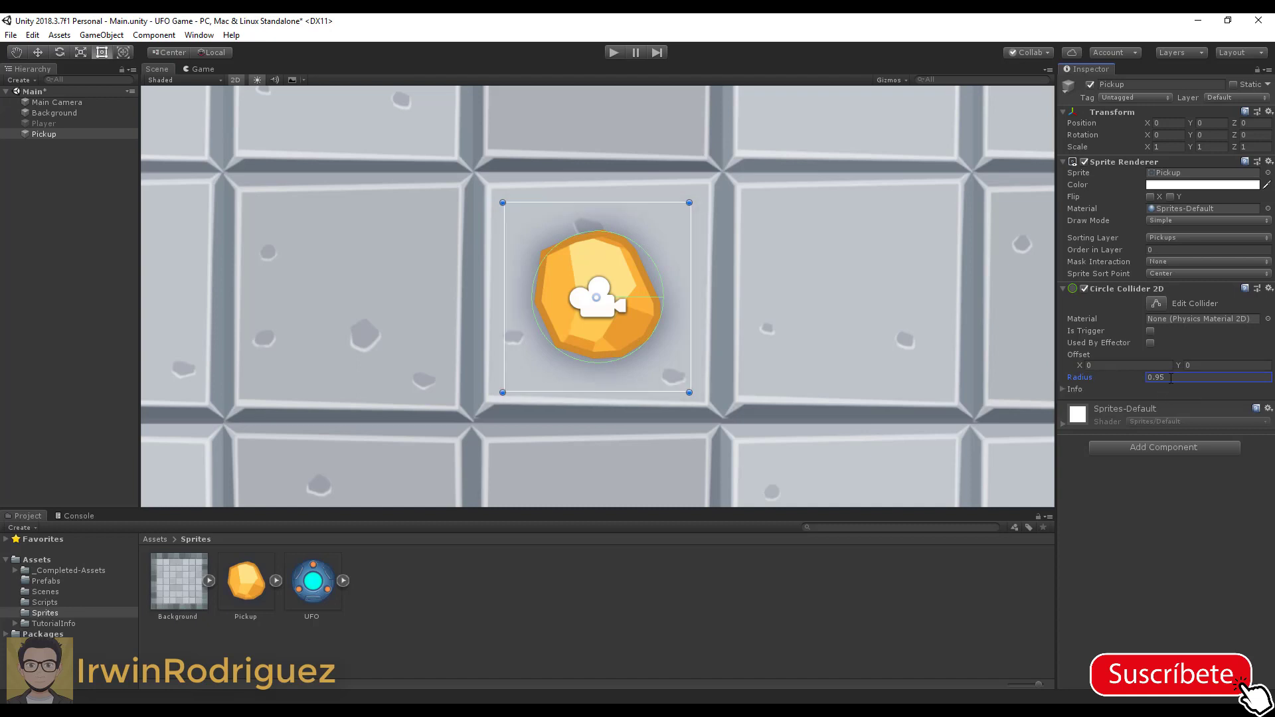
click(1127, 379)
text(0.94)
key(Tab)
Create a new Rotator script, attach it to the Pickup, and open the Assets/Scripts folder.
click(1178, 449)
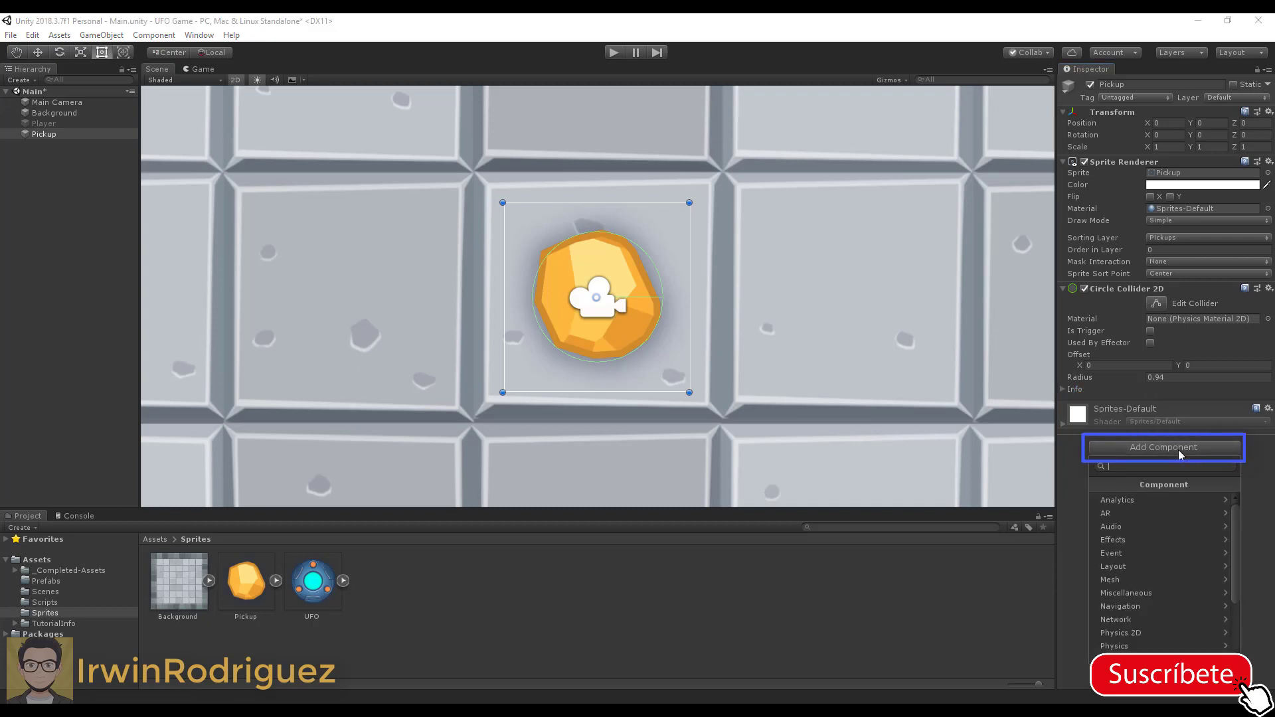
text(Rotator)
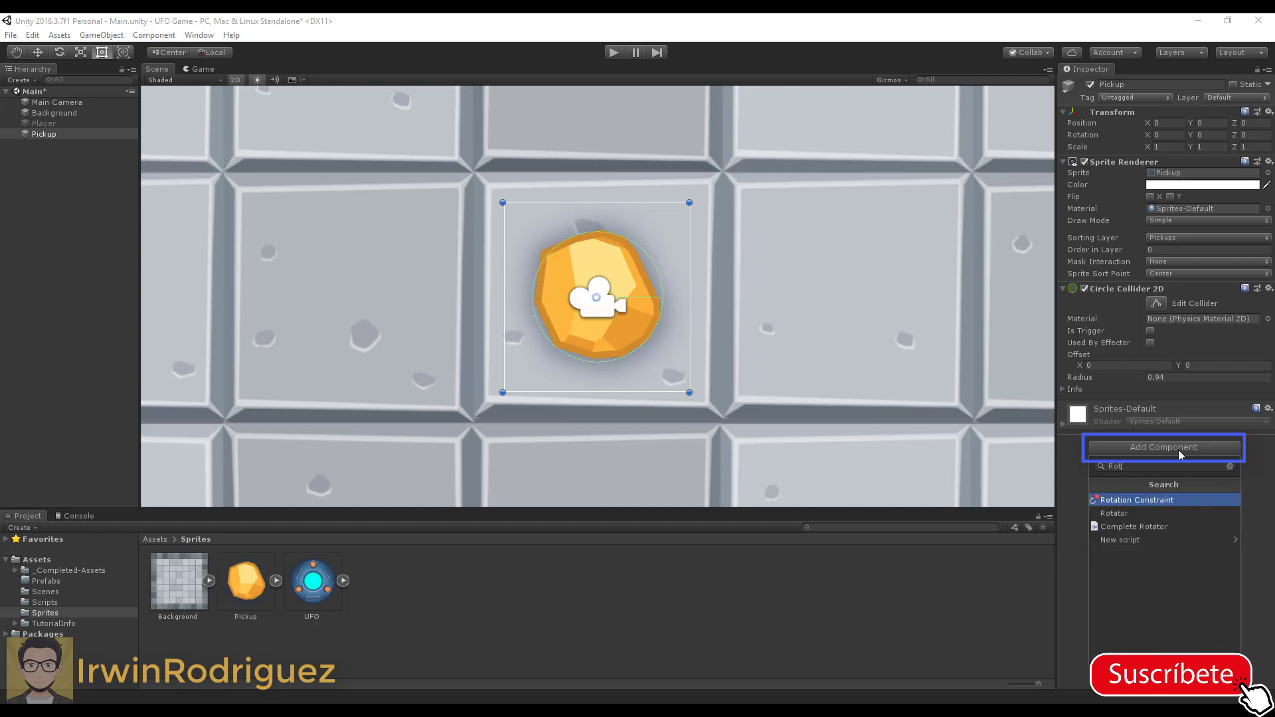
key(Return)
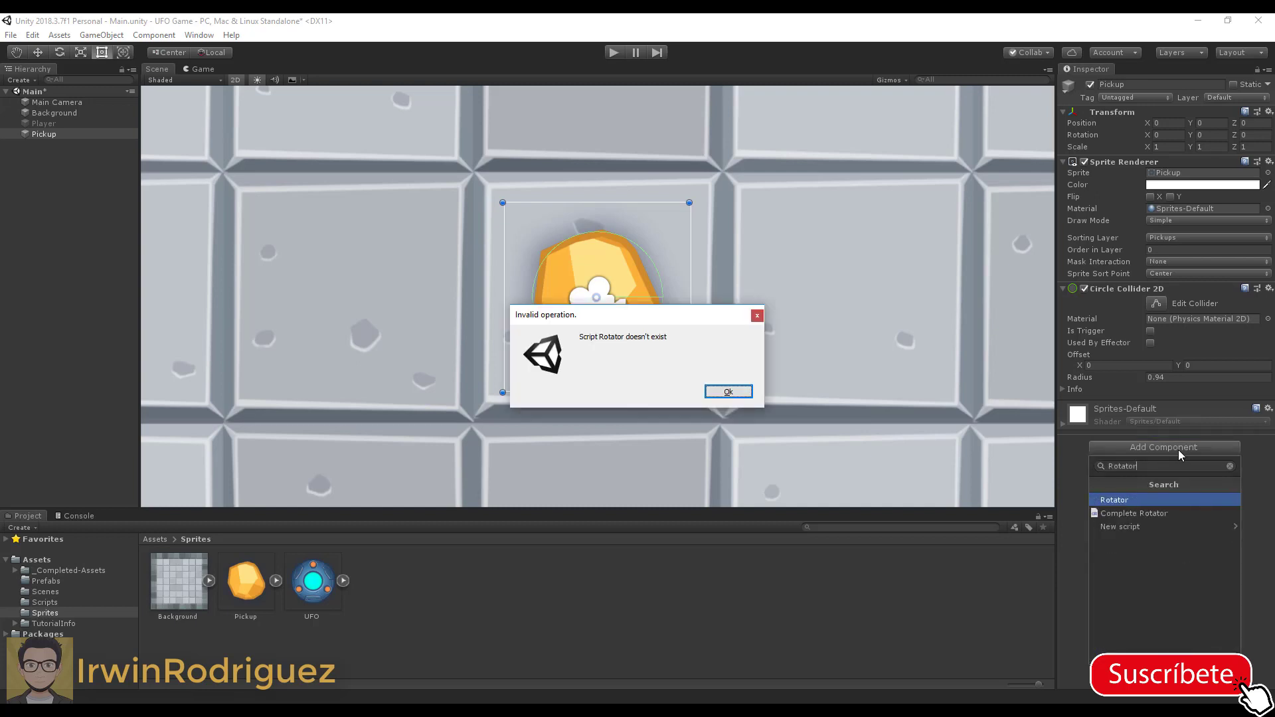
key(Return)
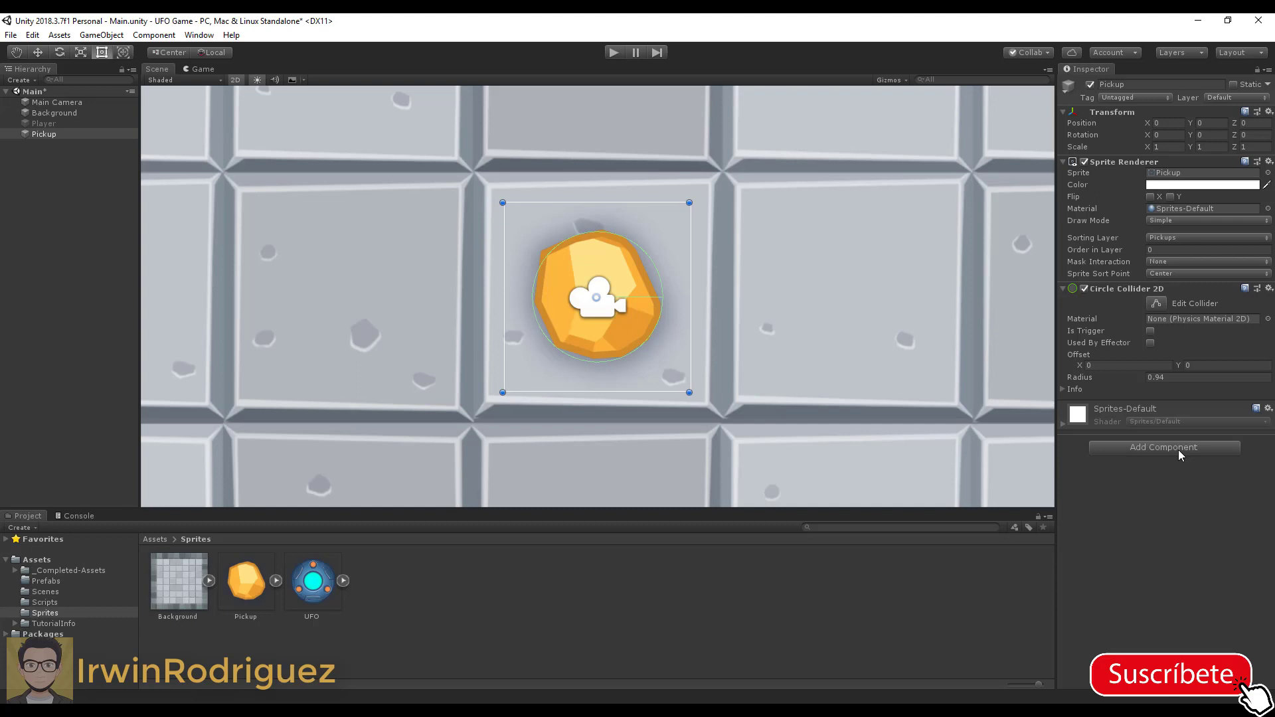
click(1179, 449)
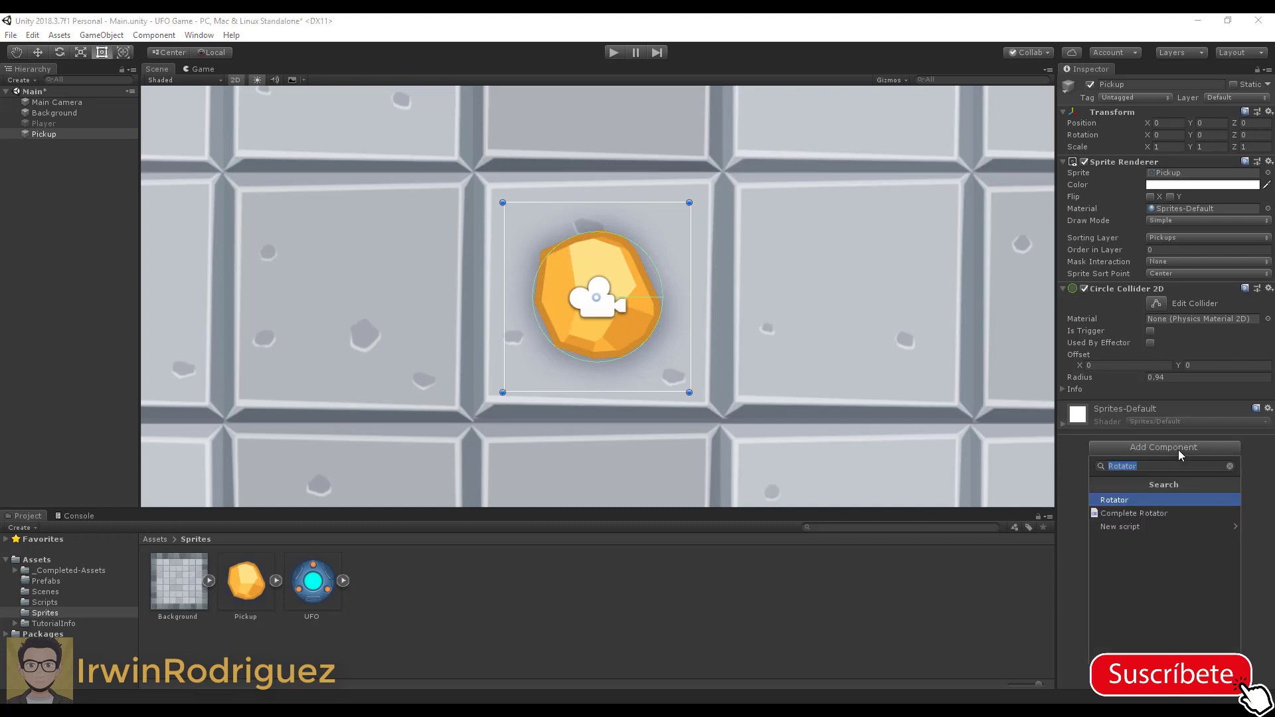
click(1140, 528)
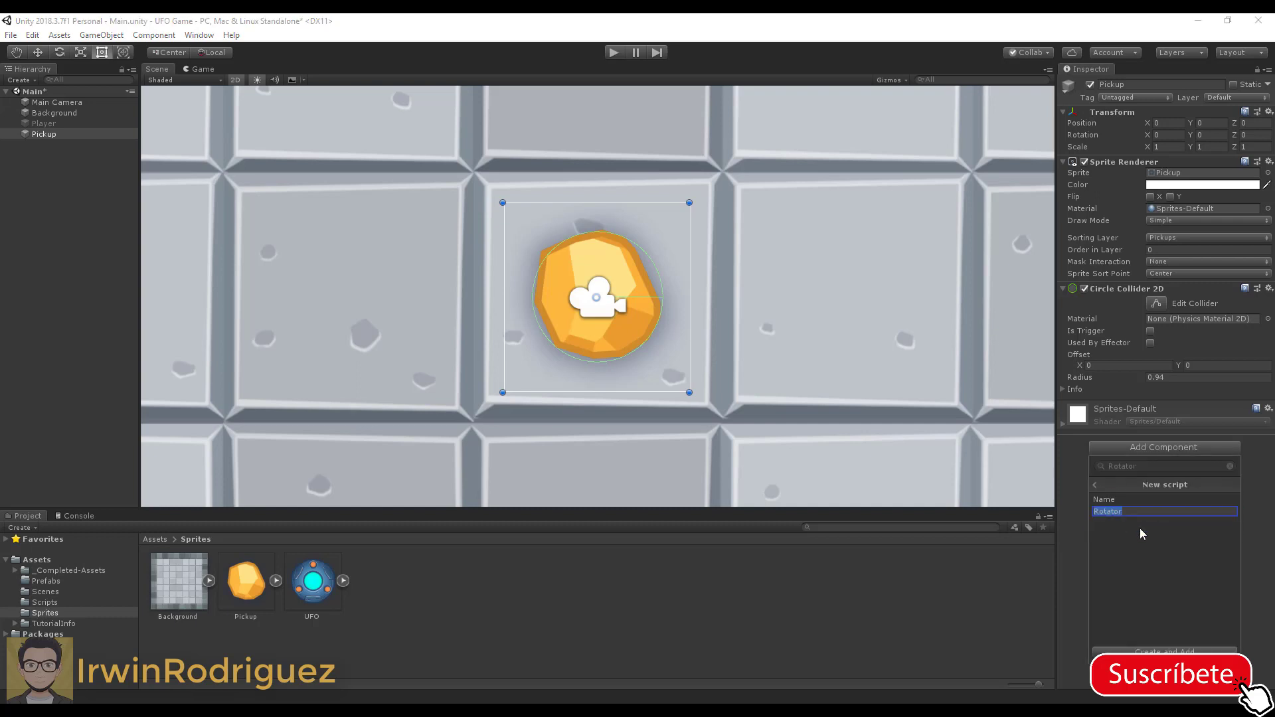
click(1164, 652)
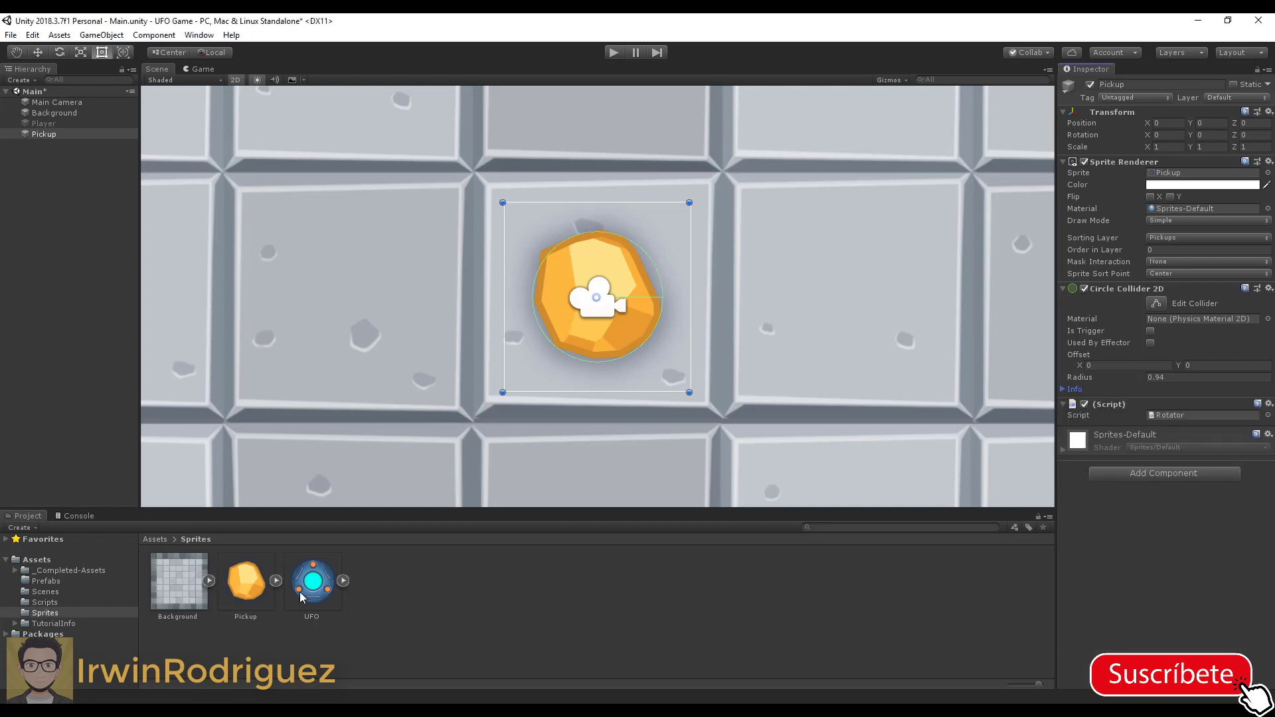
click(36, 562)
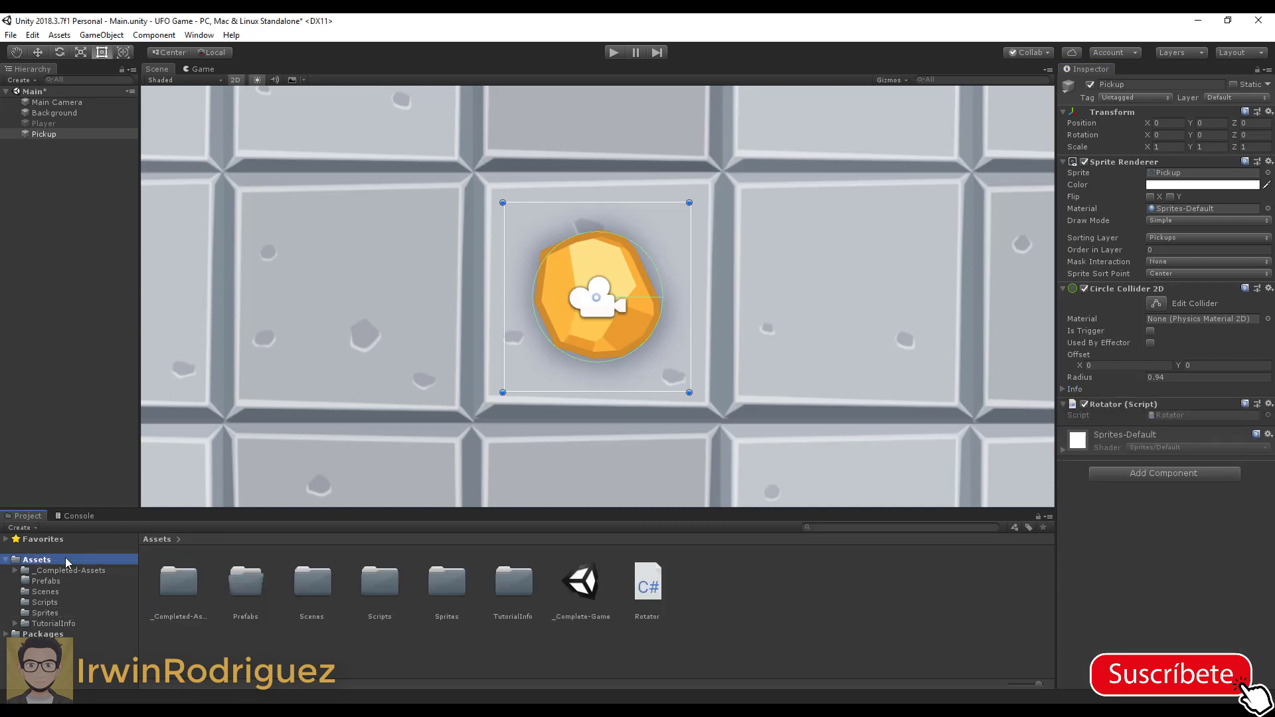
double_click(383, 588)
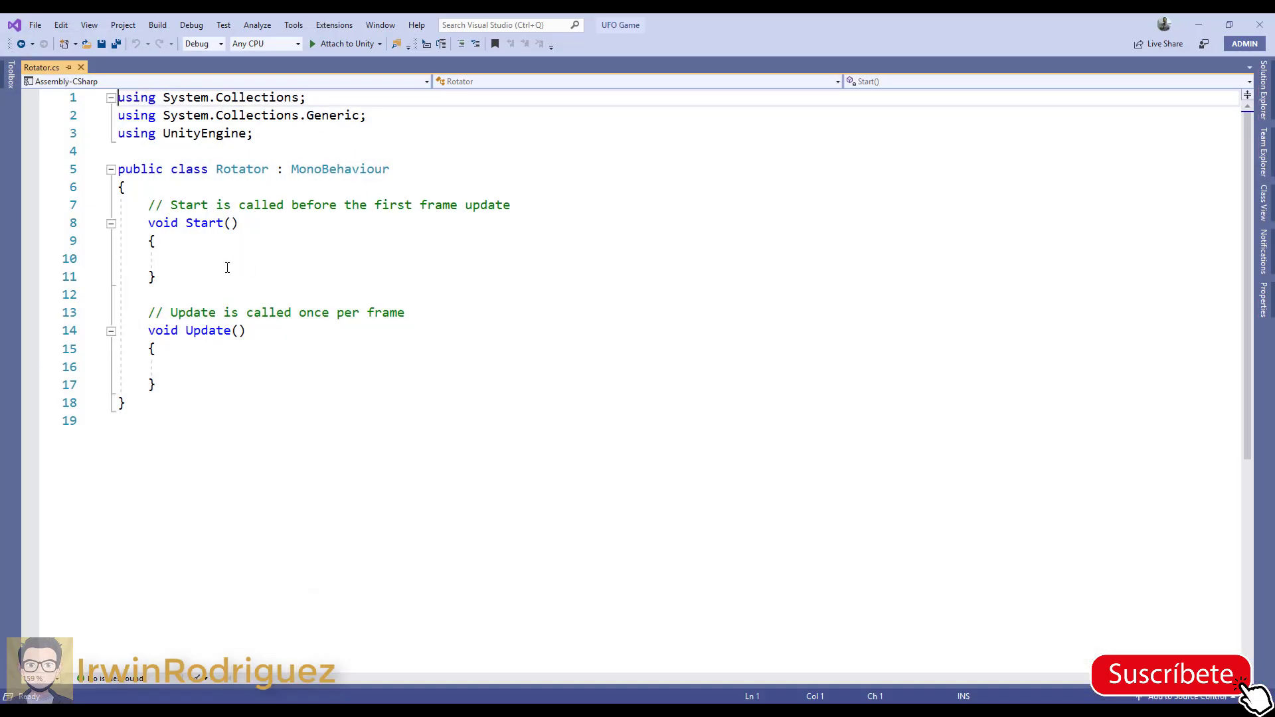
Delete the Start method, its comment, and the blank lines above Update.
drag(172, 279, 119, 206)
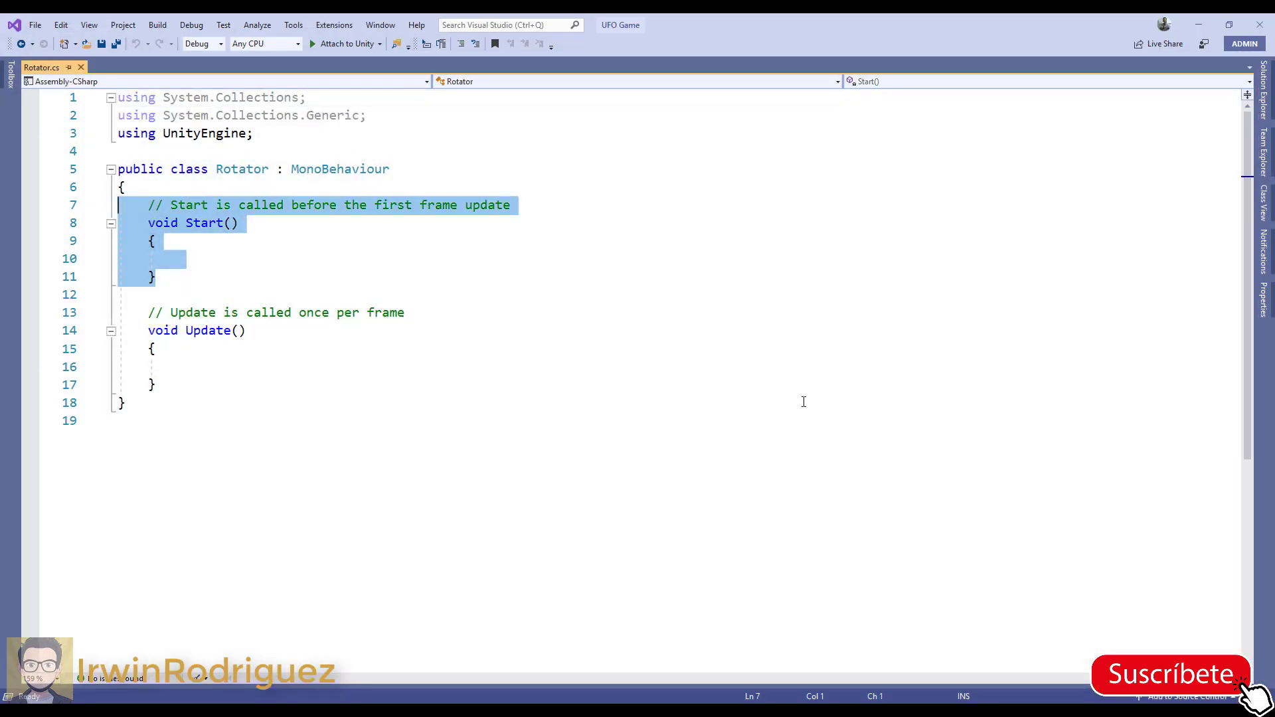
key(Delete)
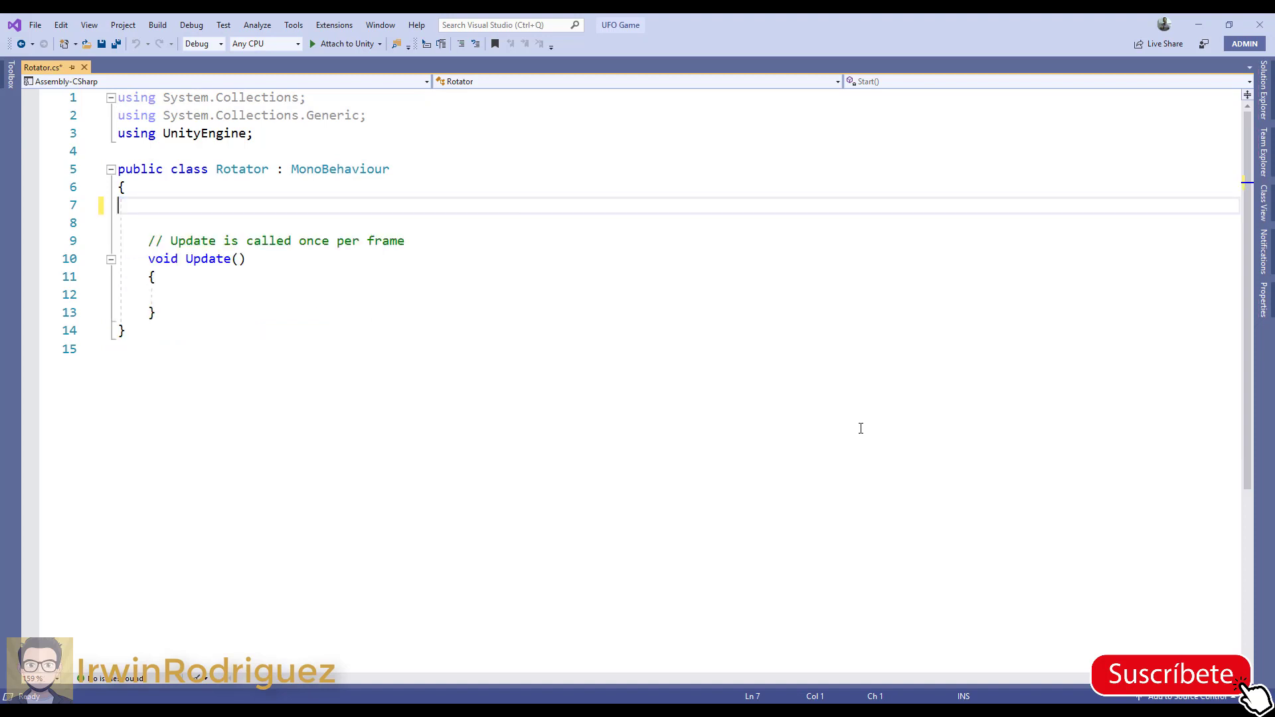
key(Delete)
key(Tab)
key(BackSpace)
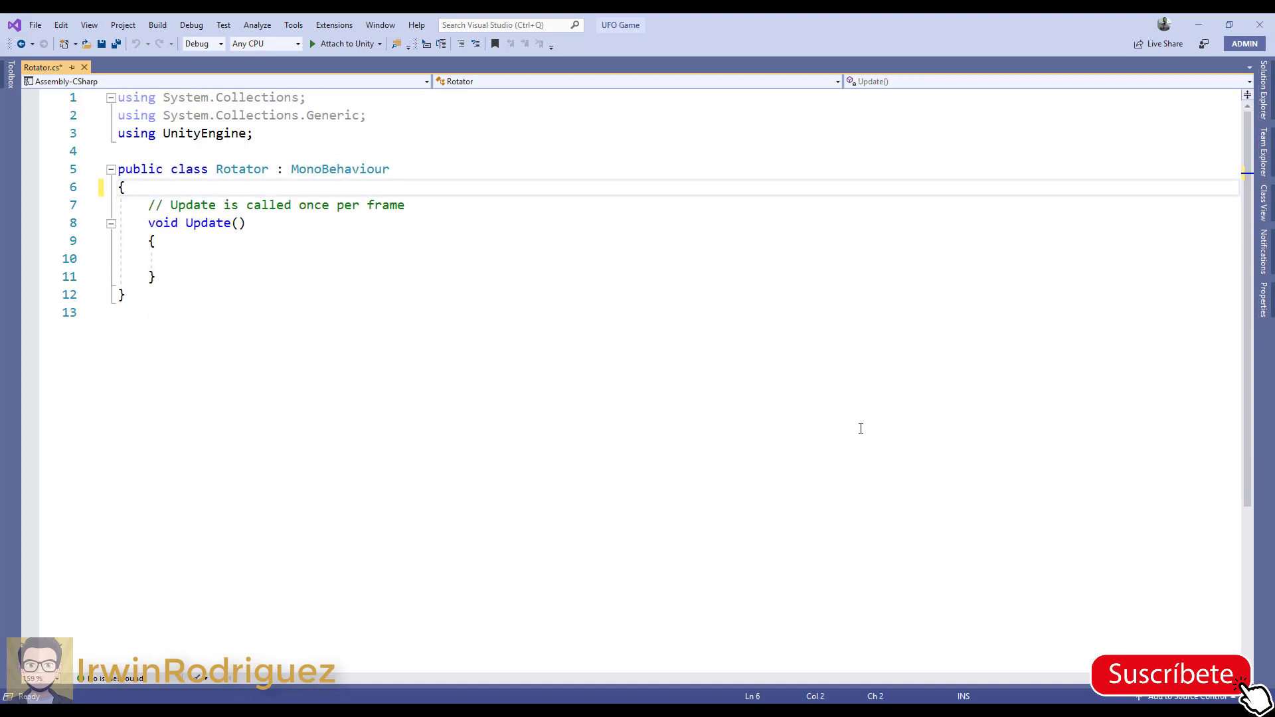
key(Return)
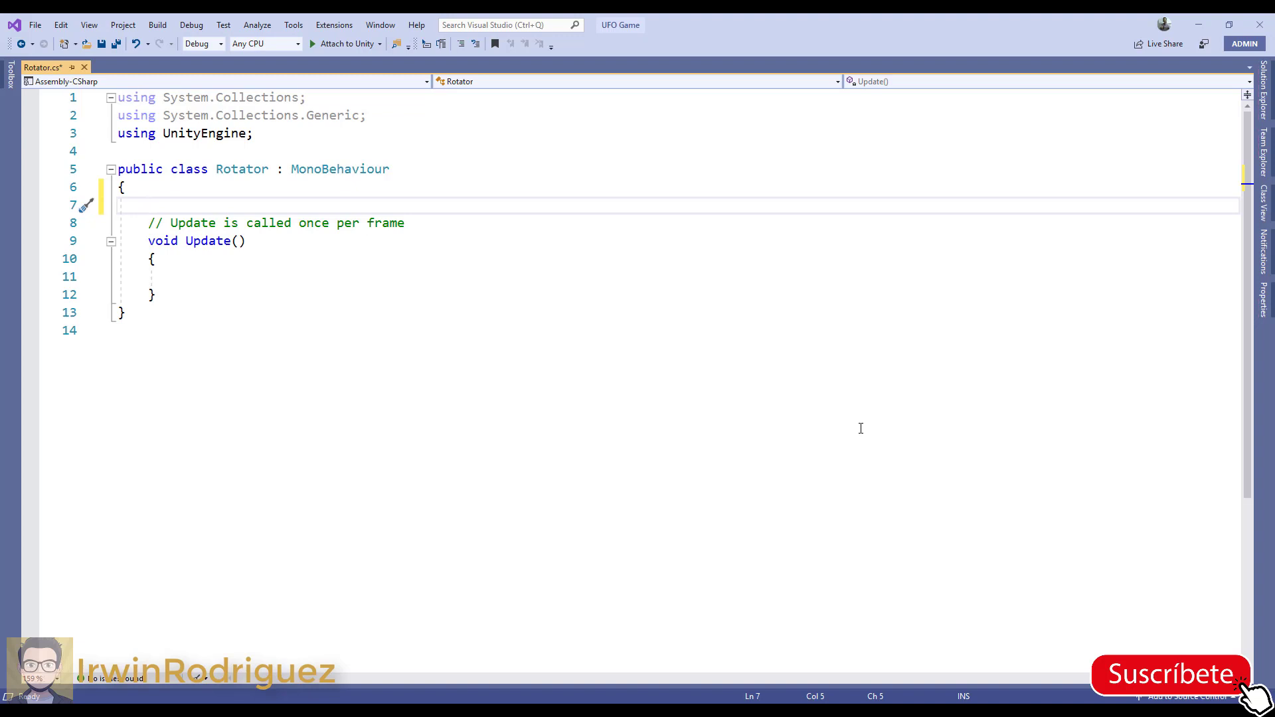
key(BackSpace)
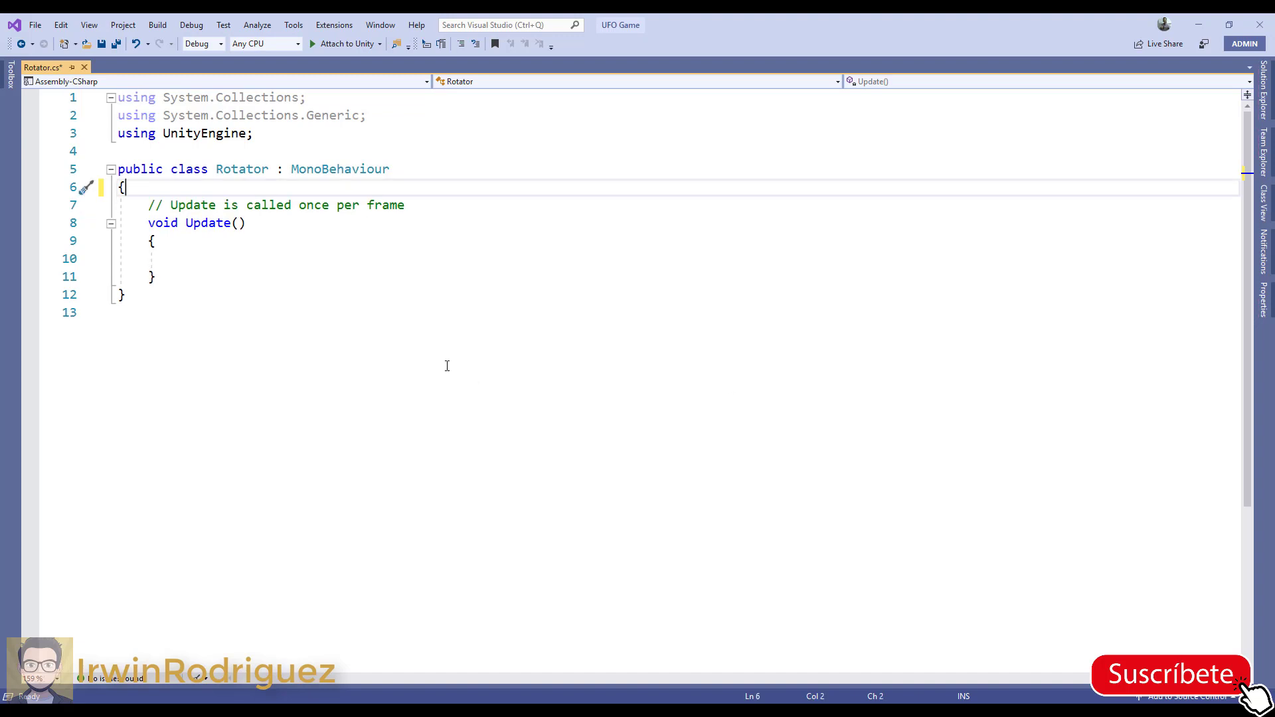
ctrl+scroll(213, 262, up, 2)
Type transform as the first line inside the Update method and select it.
click(218, 304)
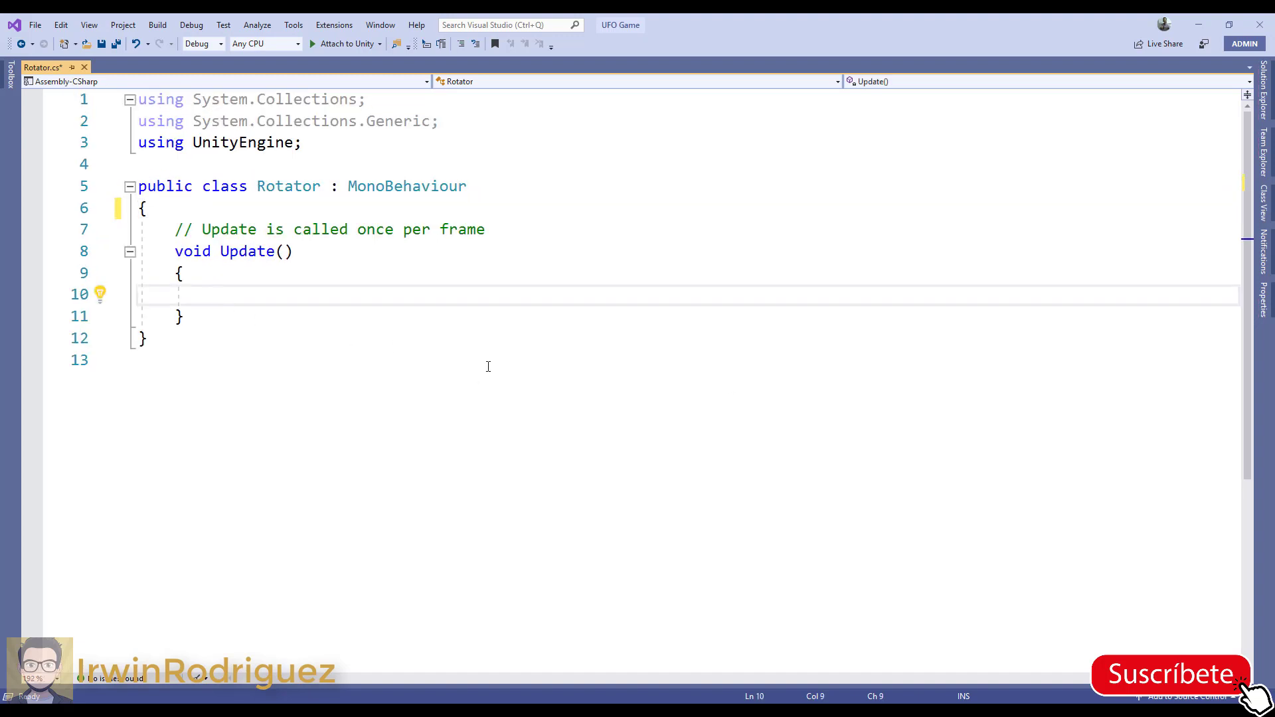
text(transf)
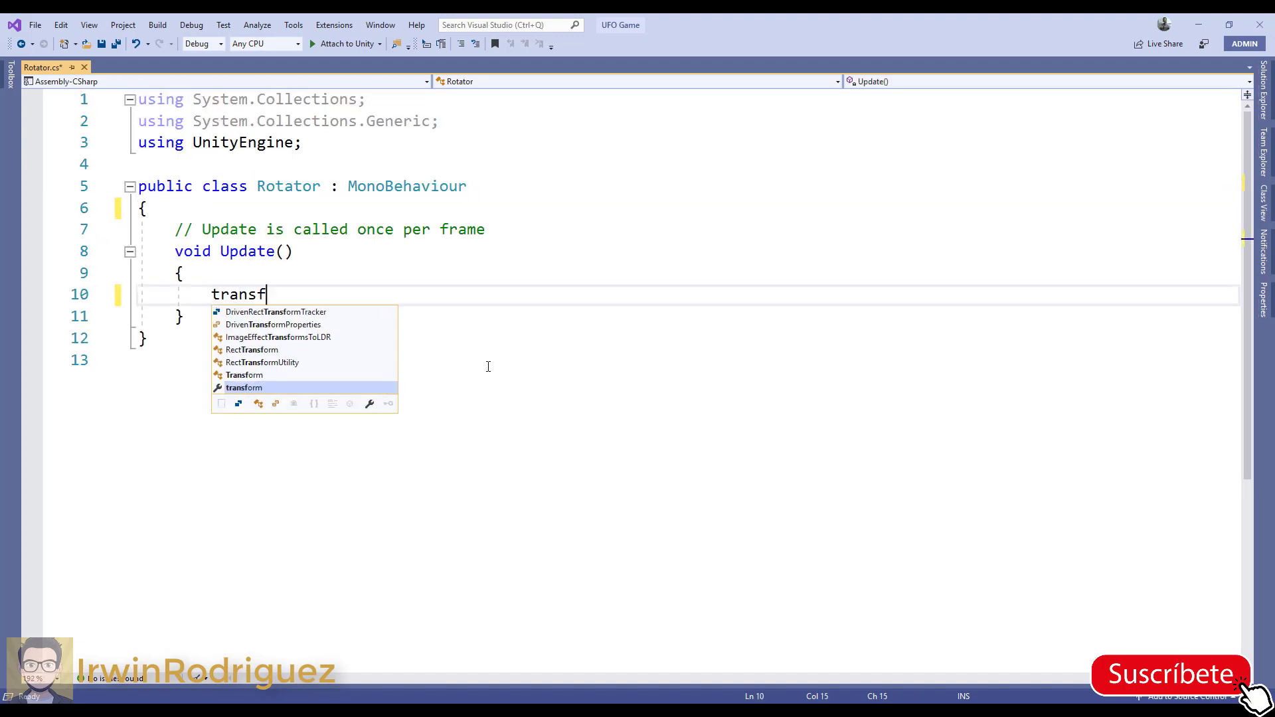
text(orm)
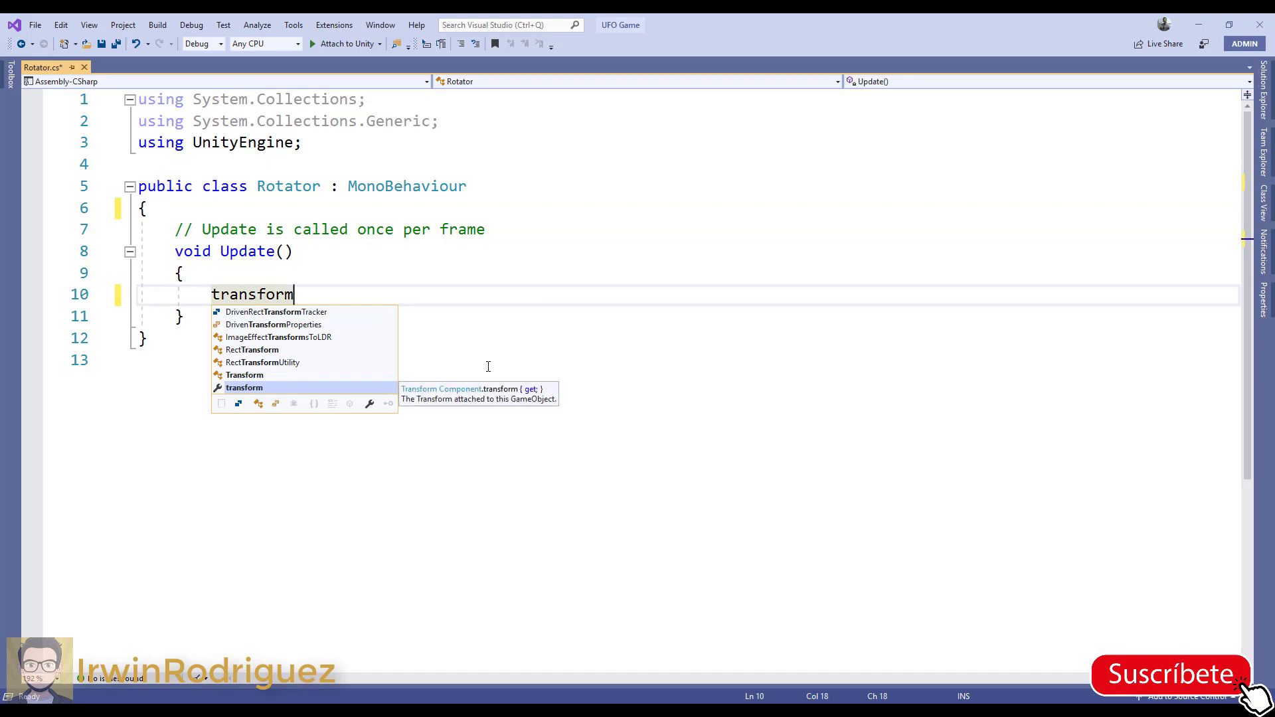
click(486, 363)
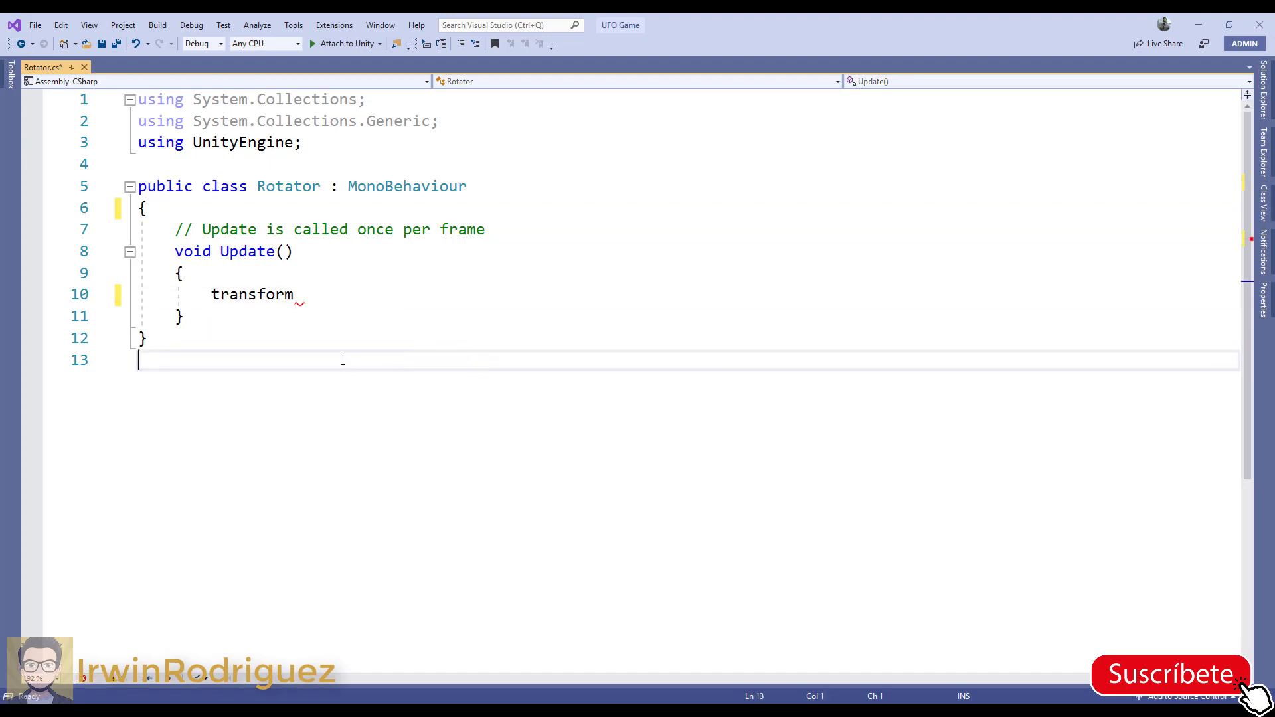
double_click(281, 294)
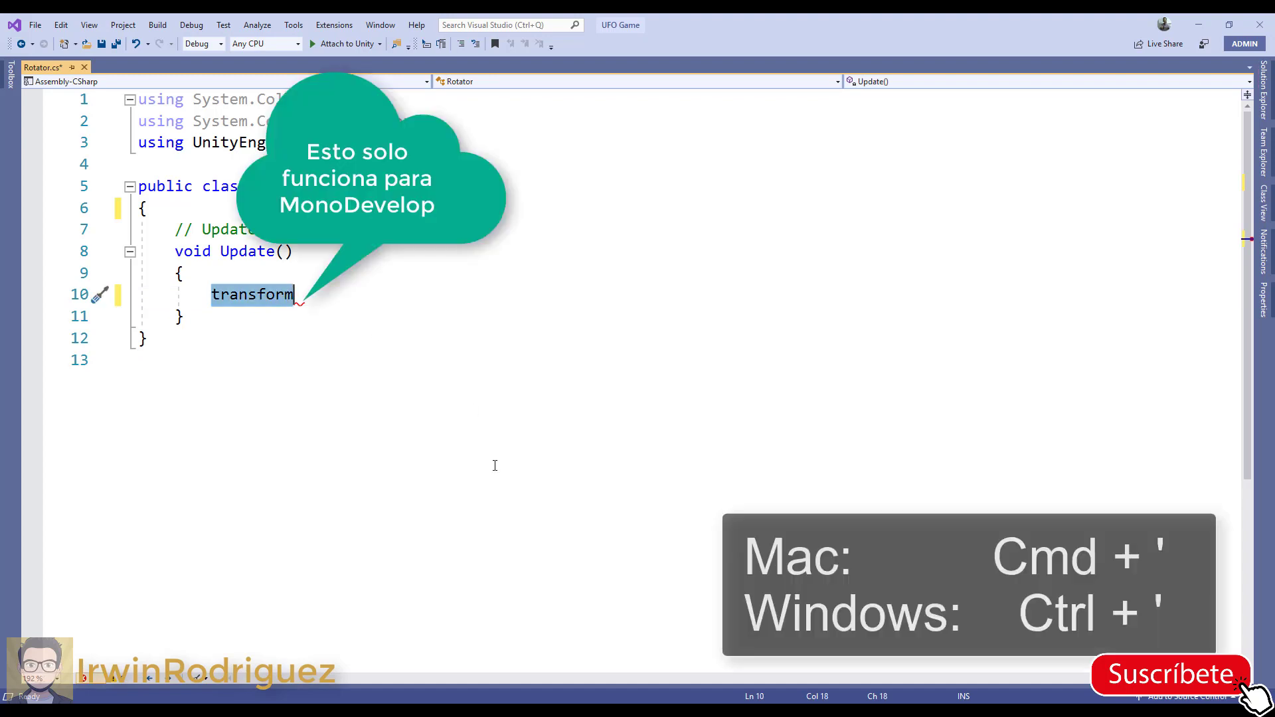
Check the Manual search results, then read the Transform.Rotate reference's example and parameters.
click(591, 654)
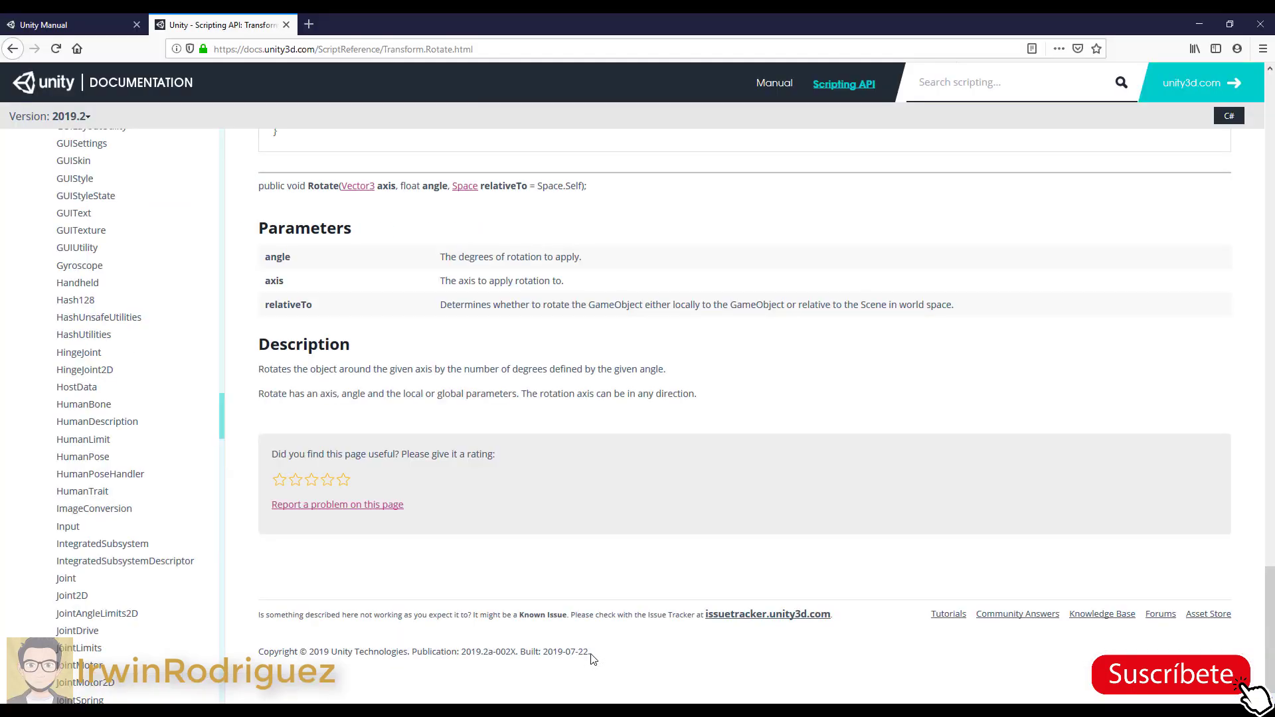
click(73, 30)
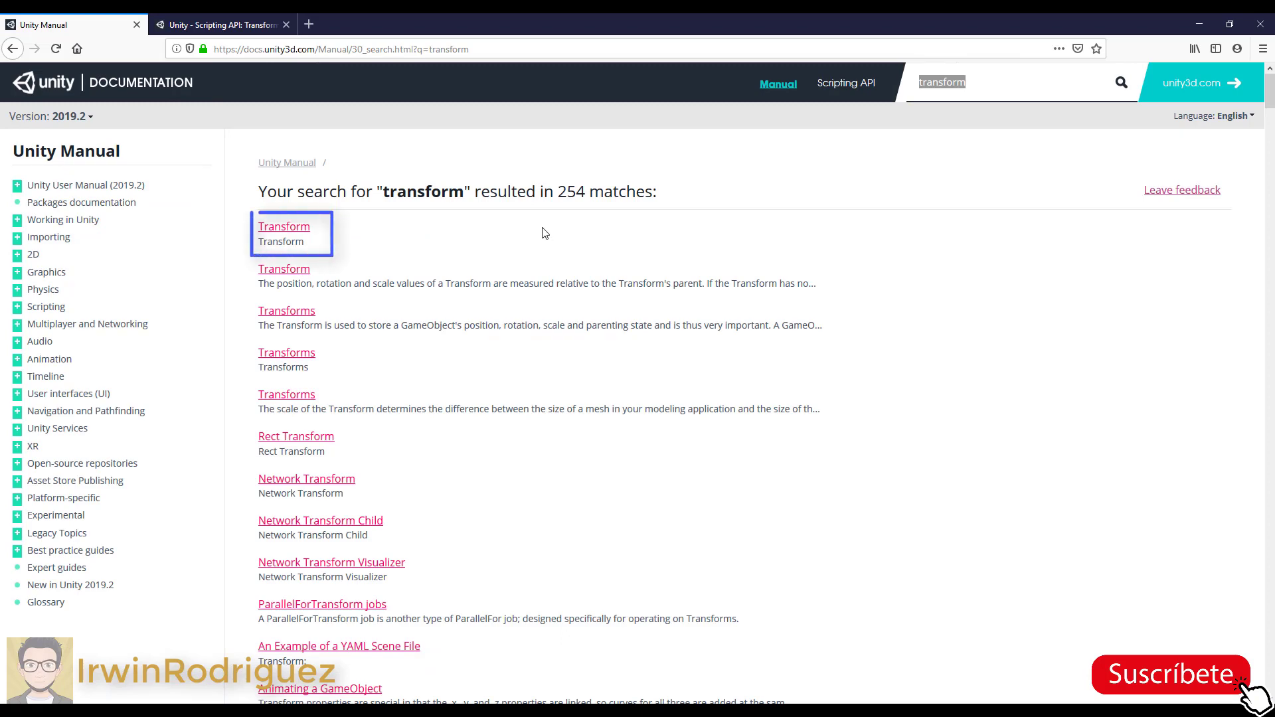
click(221, 26)
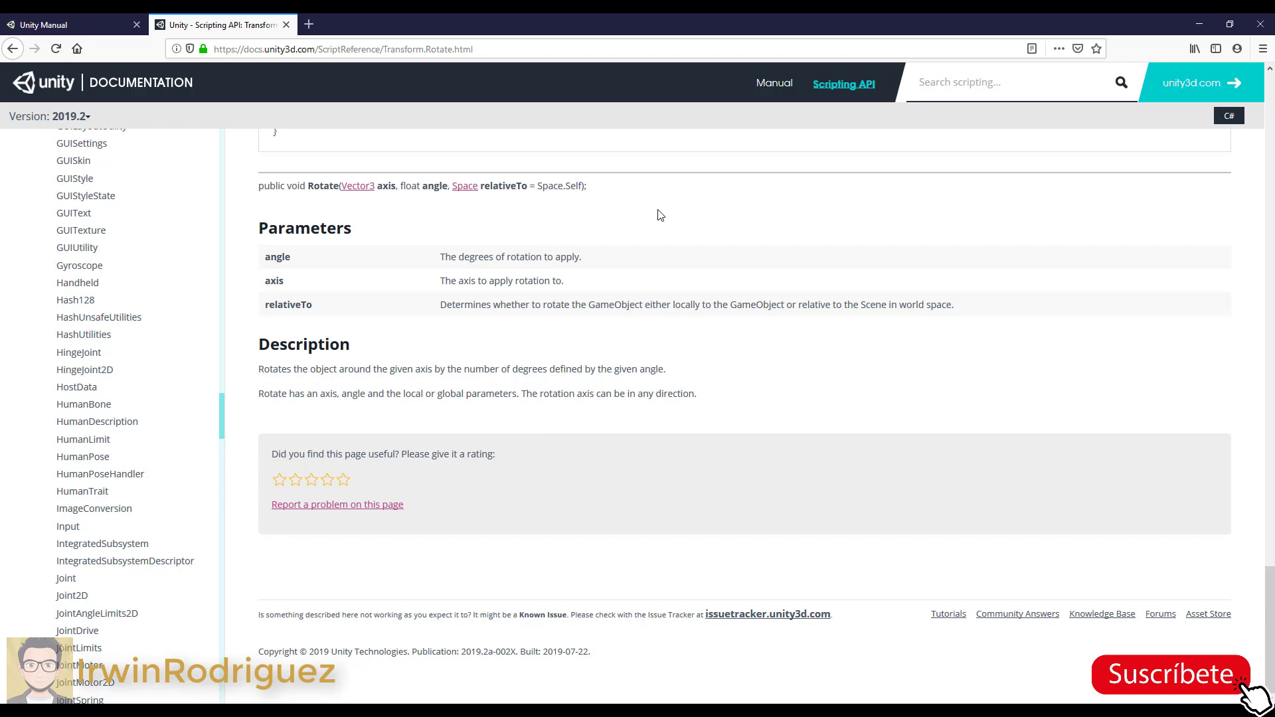
scroll(642, 285, up, 5)
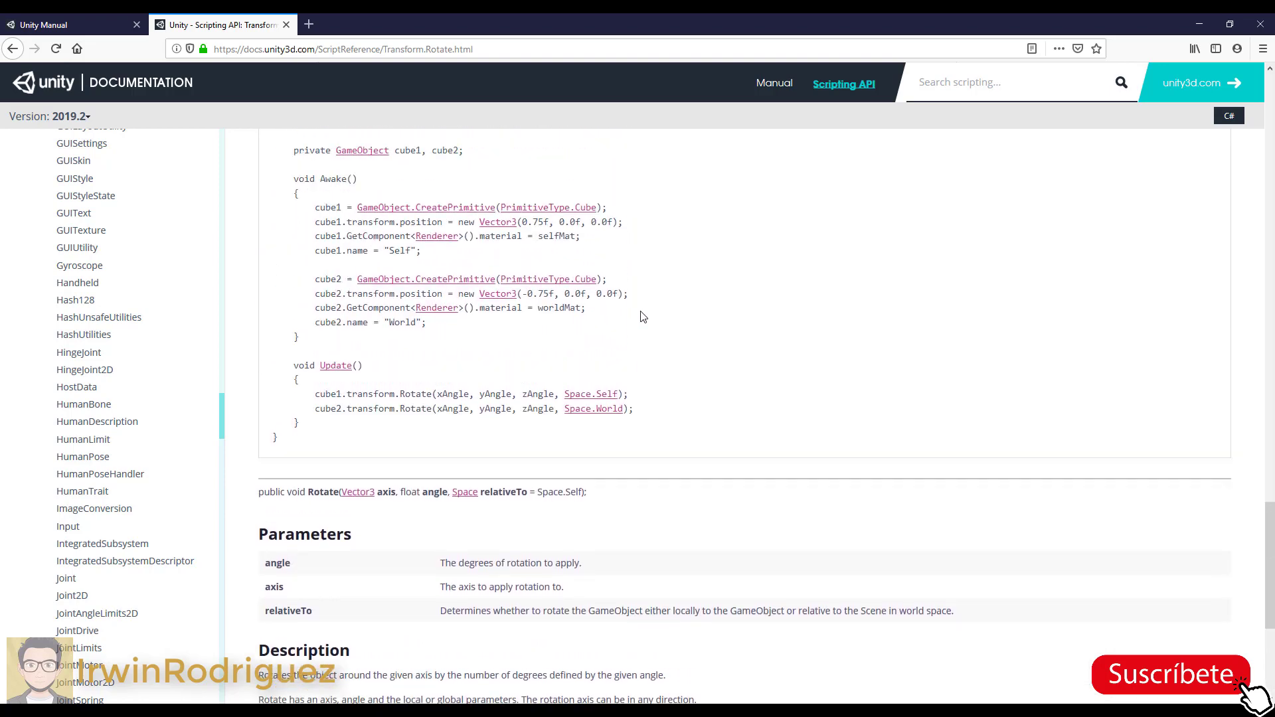
scroll(642, 317, up, 4)
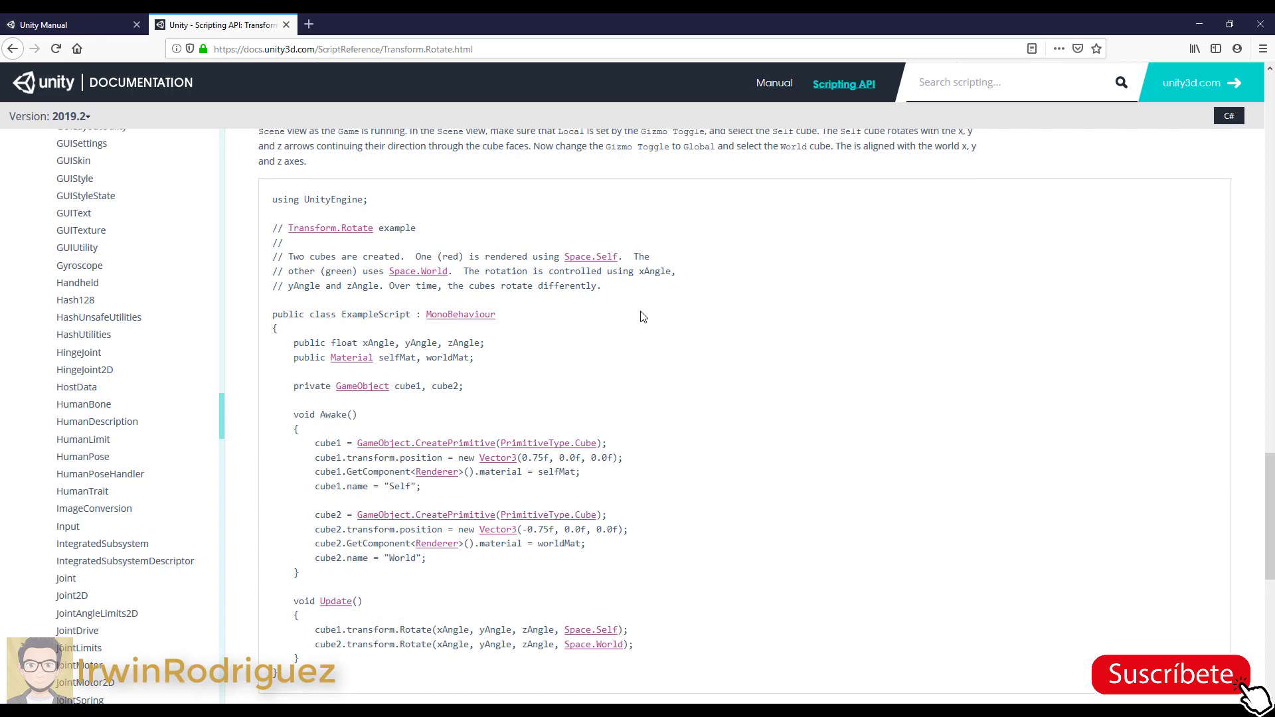
scroll(638, 326, down, 2)
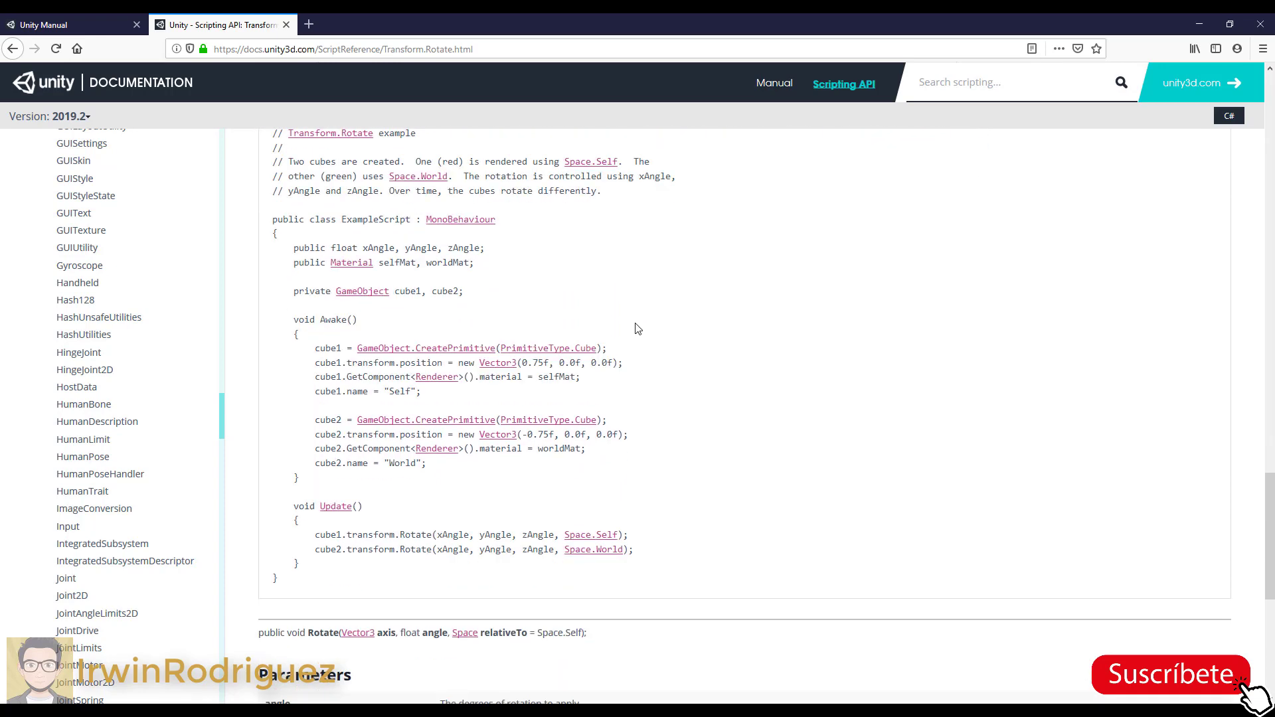
scroll(633, 334, down, 4)
scroll(633, 333, down, 2)
scroll(633, 338, down, 1)
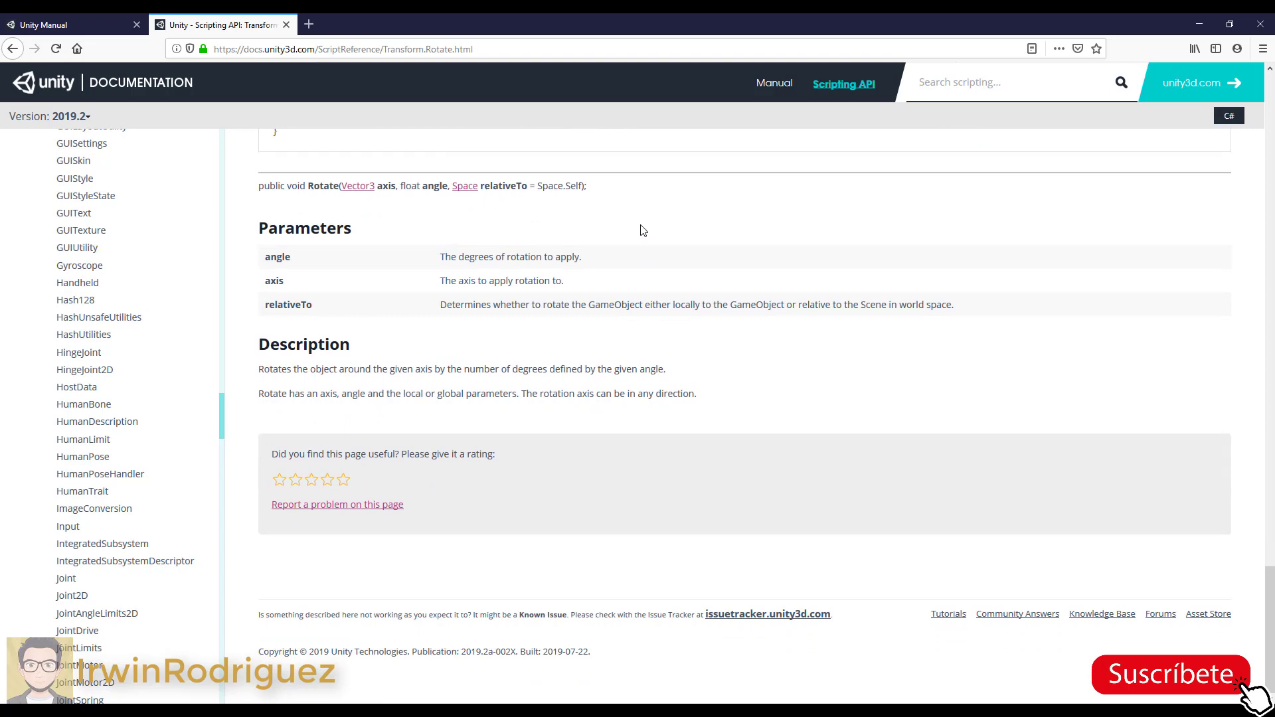
scroll(630, 265, up, 4)
scroll(620, 292, up, 2)
scroll(620, 306, down, 1)
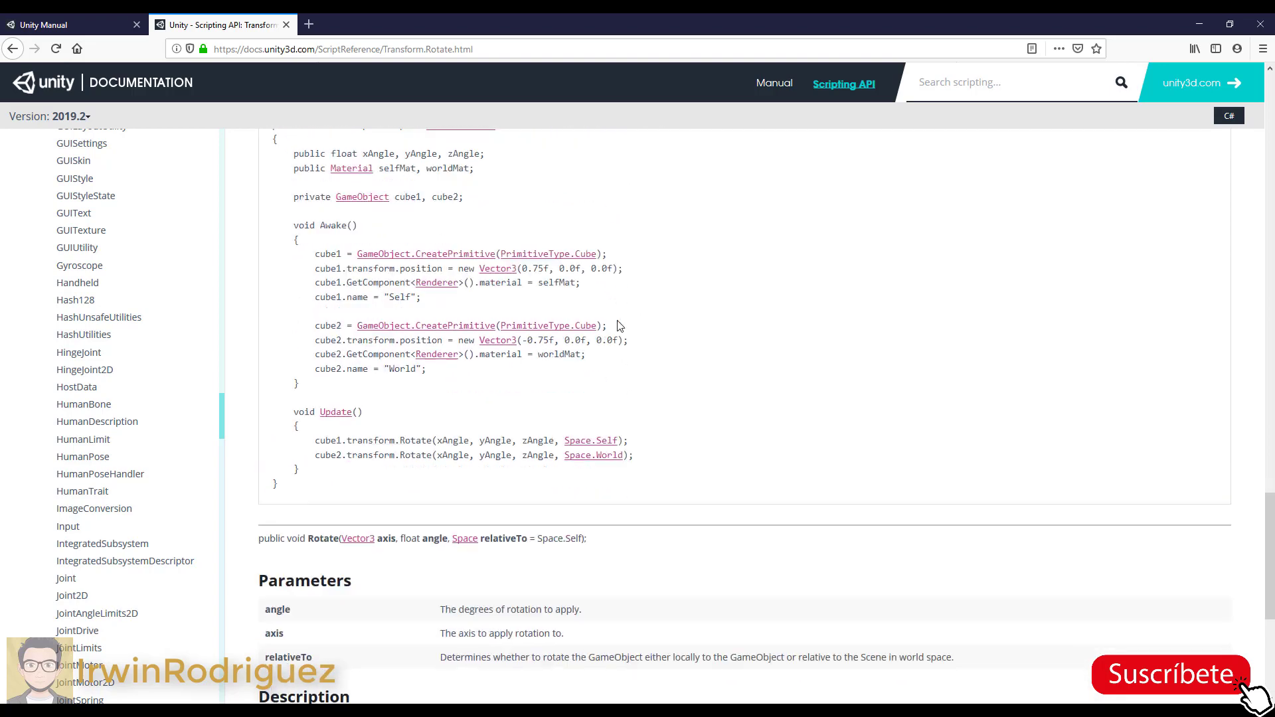
scroll(504, 399, down, 2)
scroll(506, 372, down, 1)
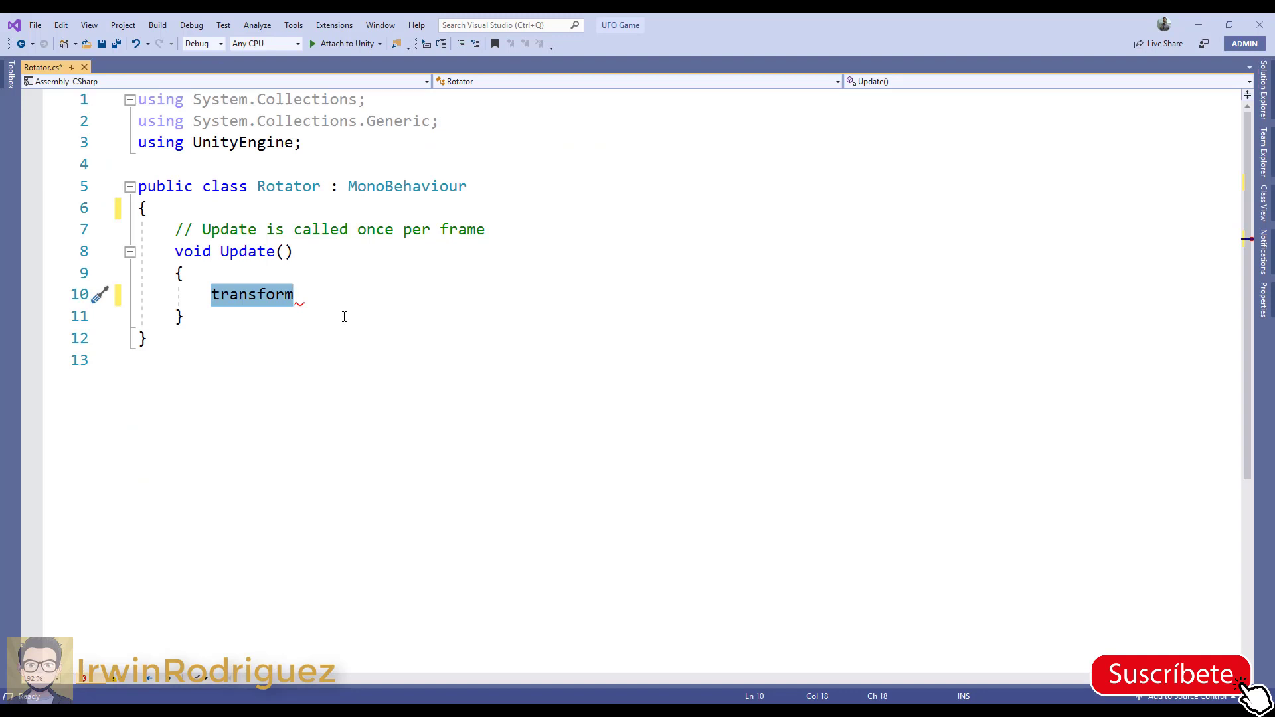
Complete line 10 as transform.Rotate(new Vector3(0, 0, 45) * Time.deltaTime); and save the script.
key(Right)
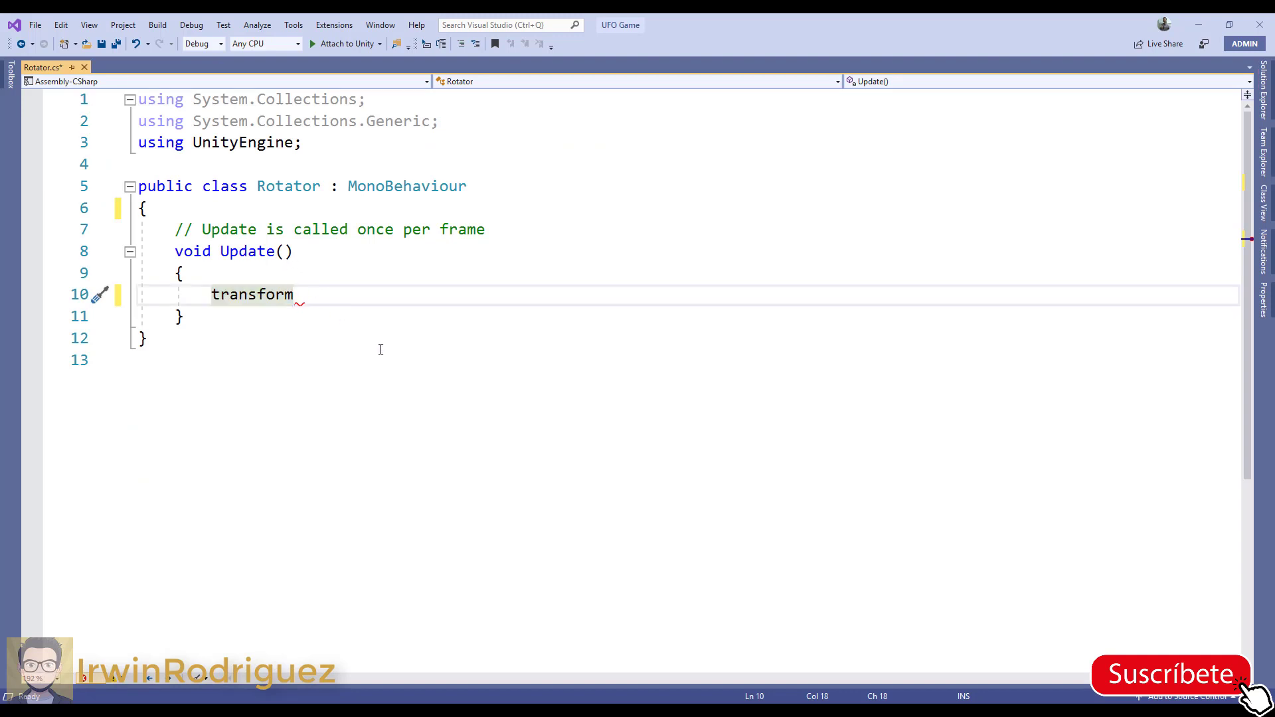
text(.)
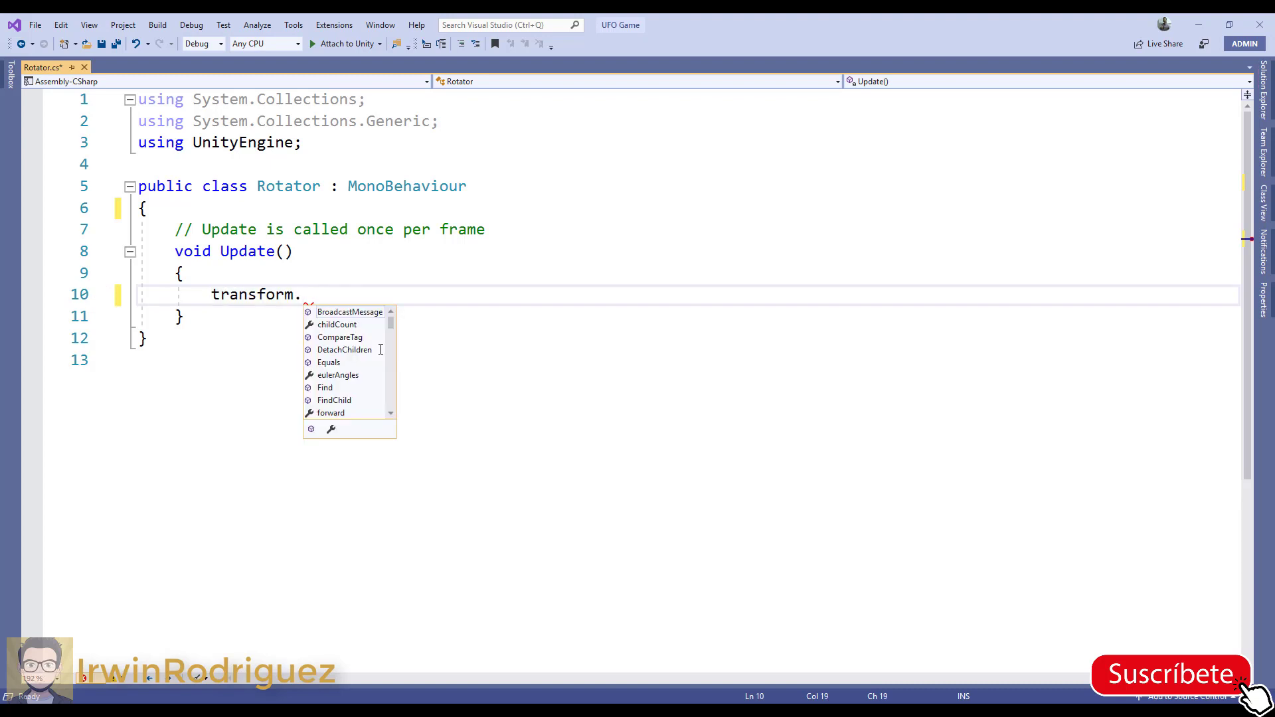
text(Ro)
key(Tab)
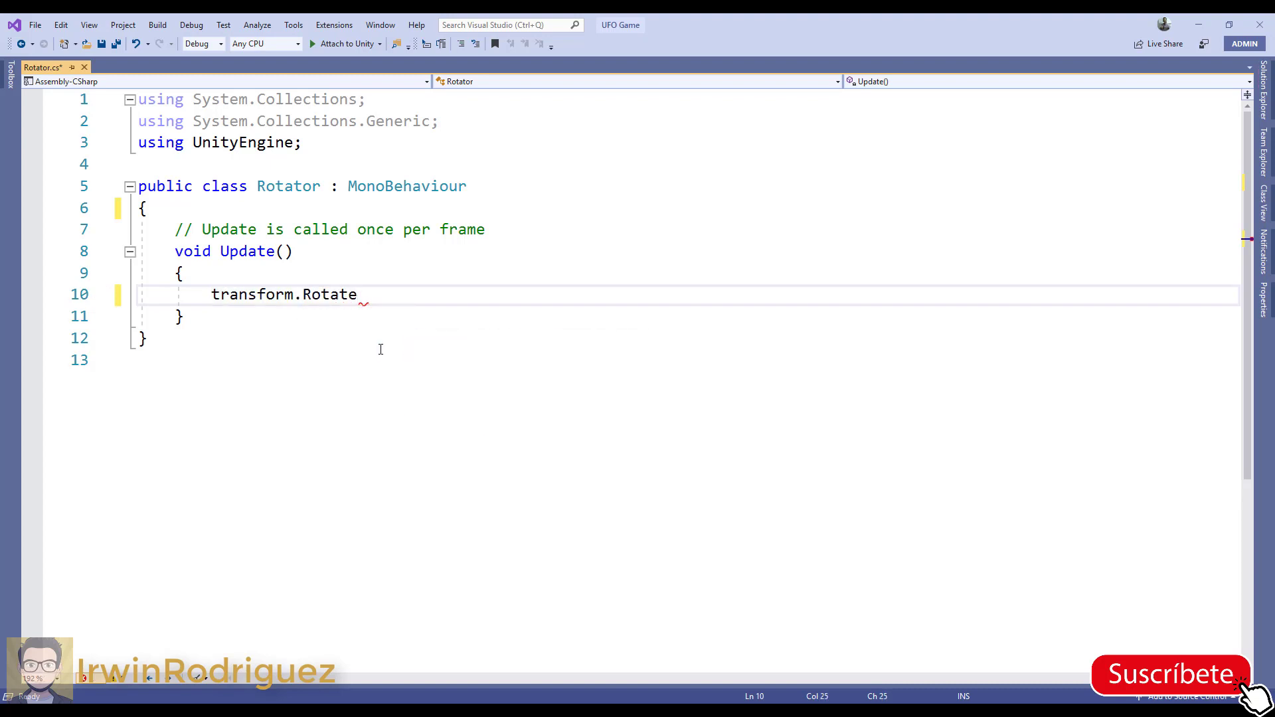
text(()
text(new Ve)
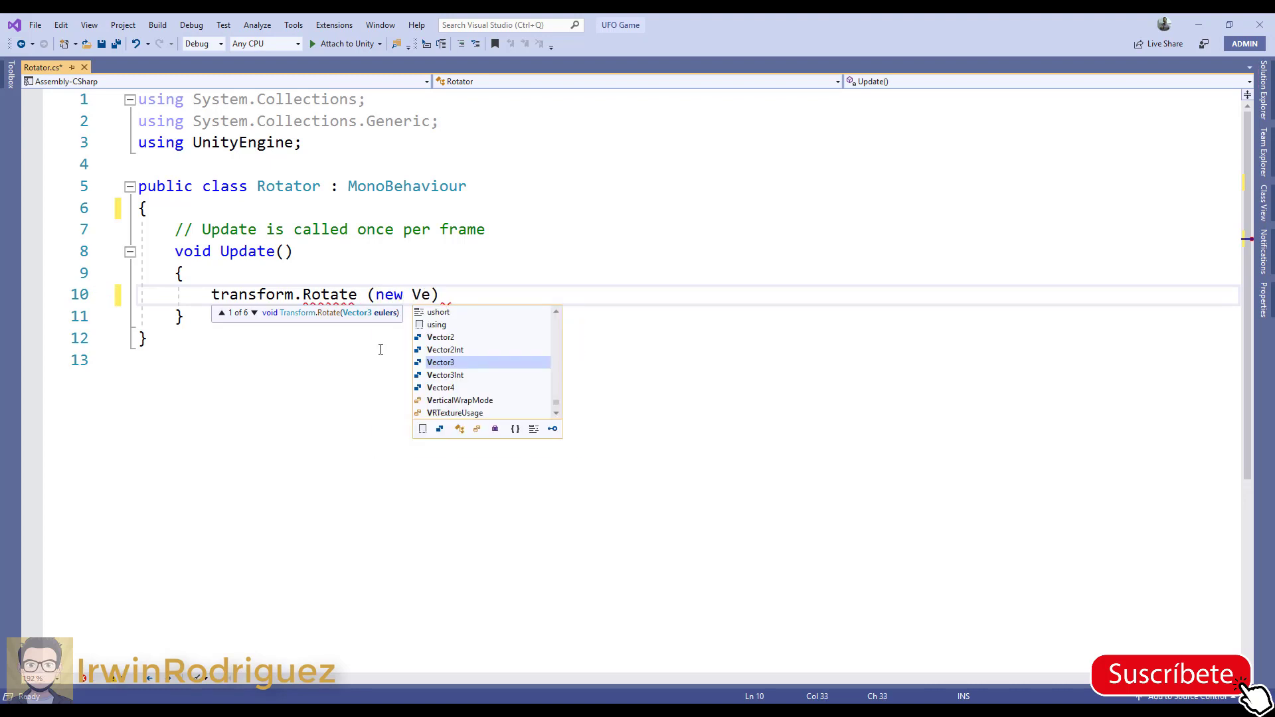
text(c)
key(Tab)
text(()
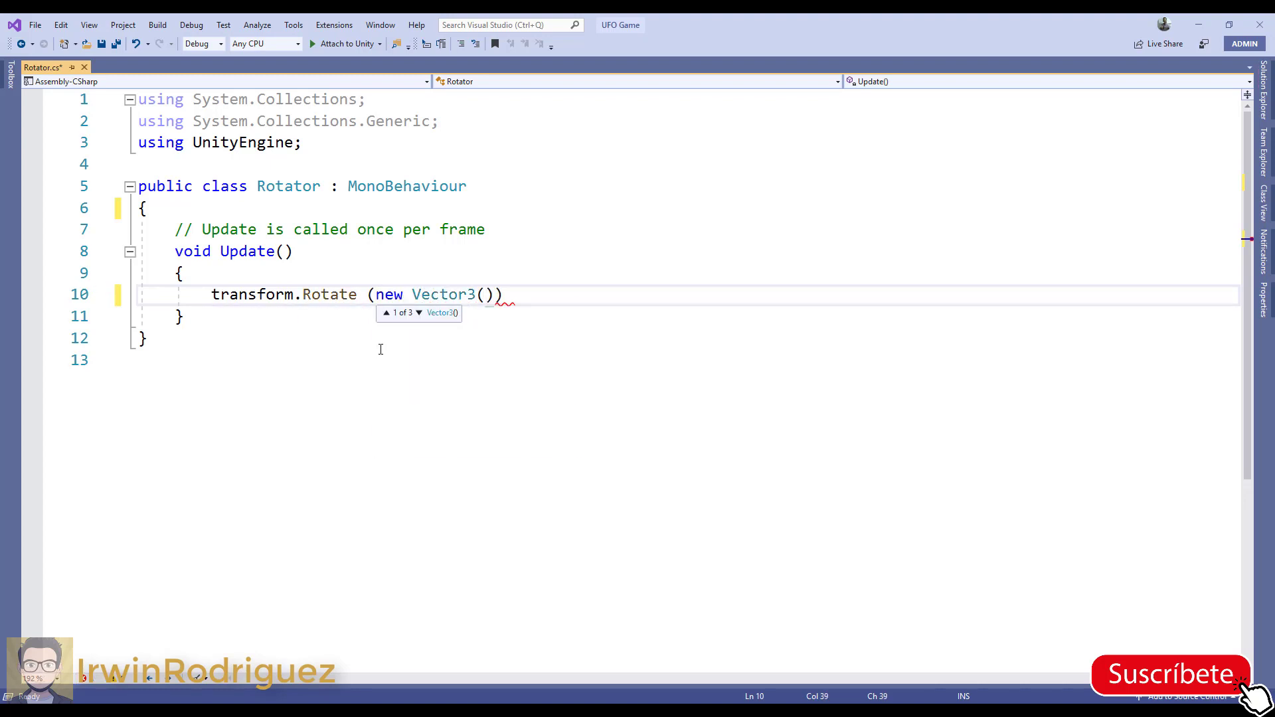
text(0, 0)
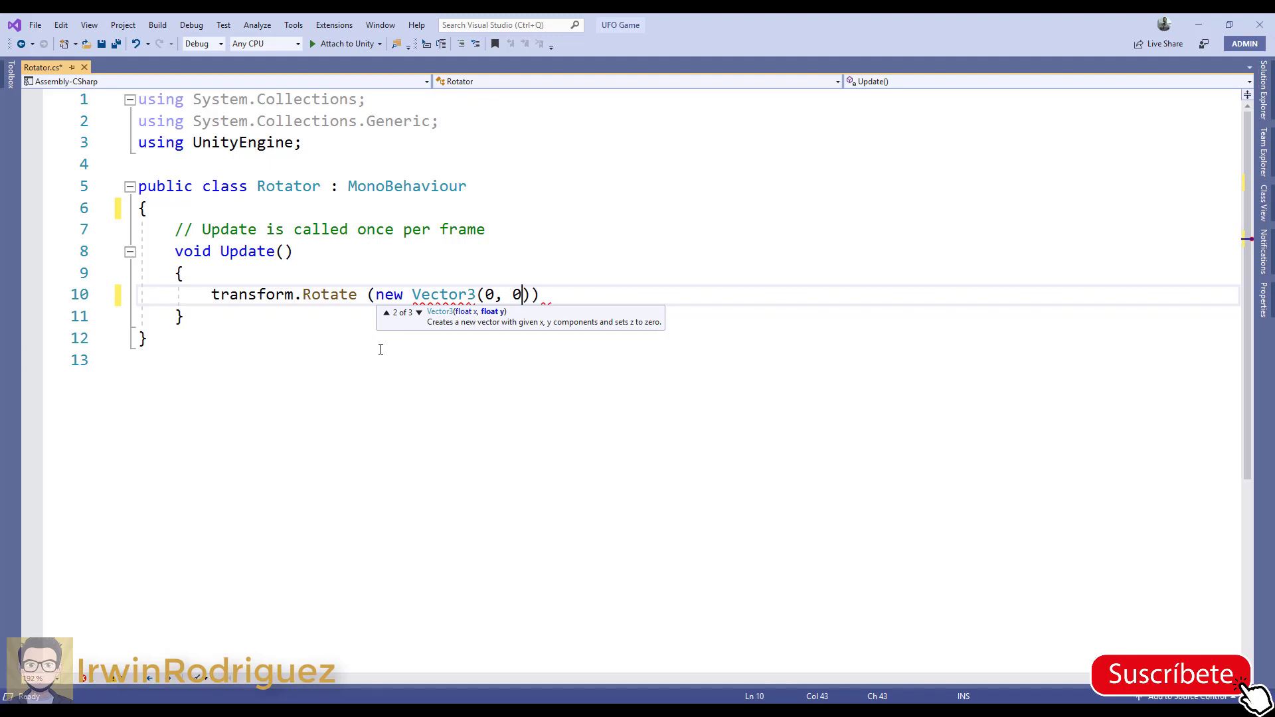
text(, 45)))
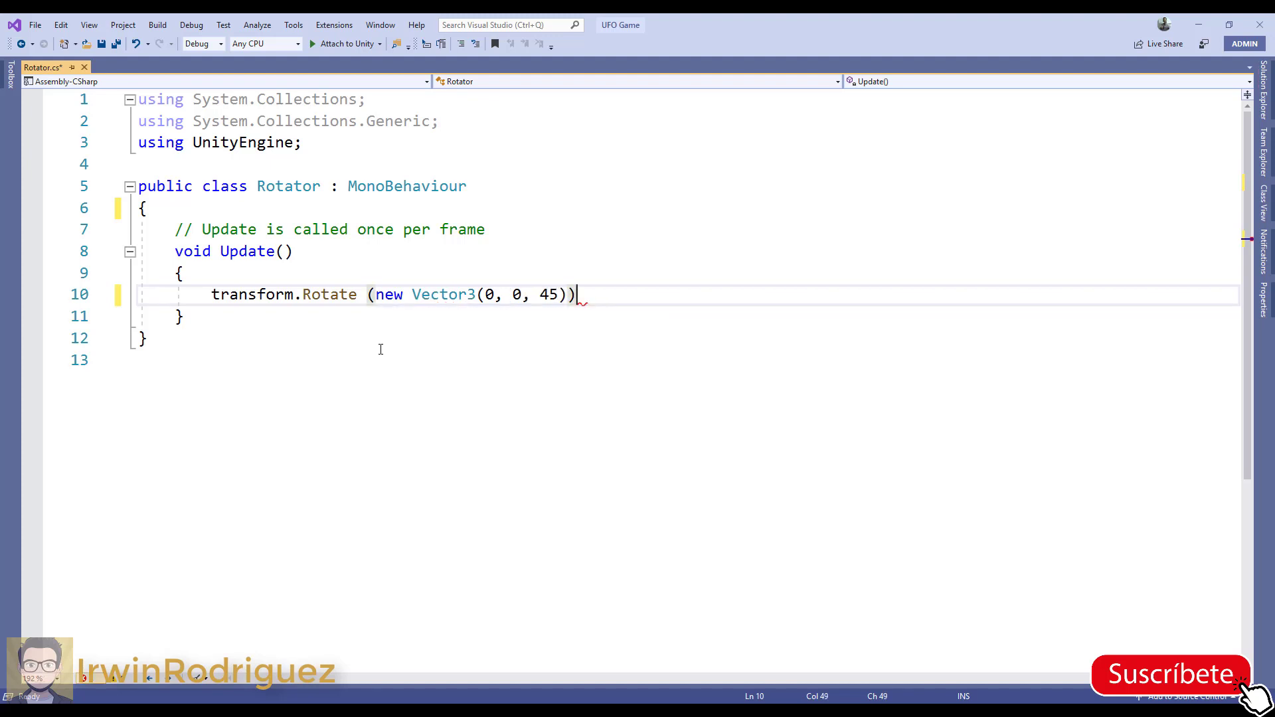
text(;)
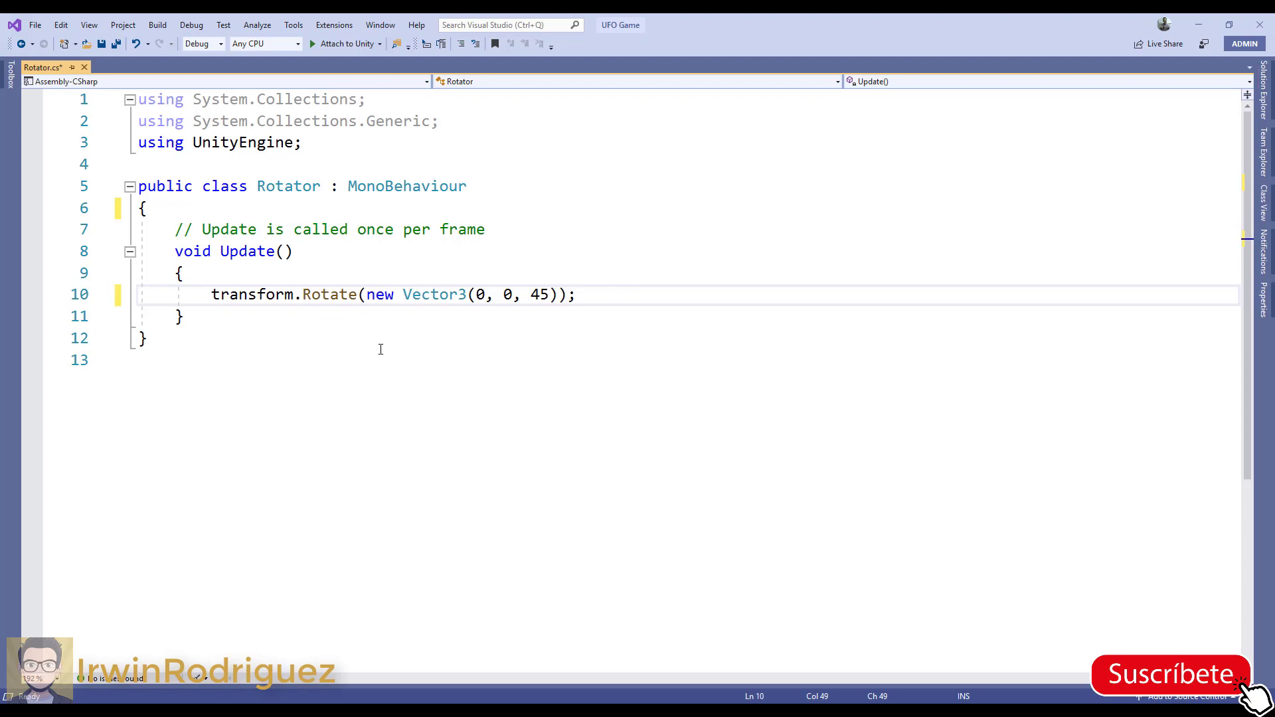
key(Left)
key(Left)
text(* Tim)
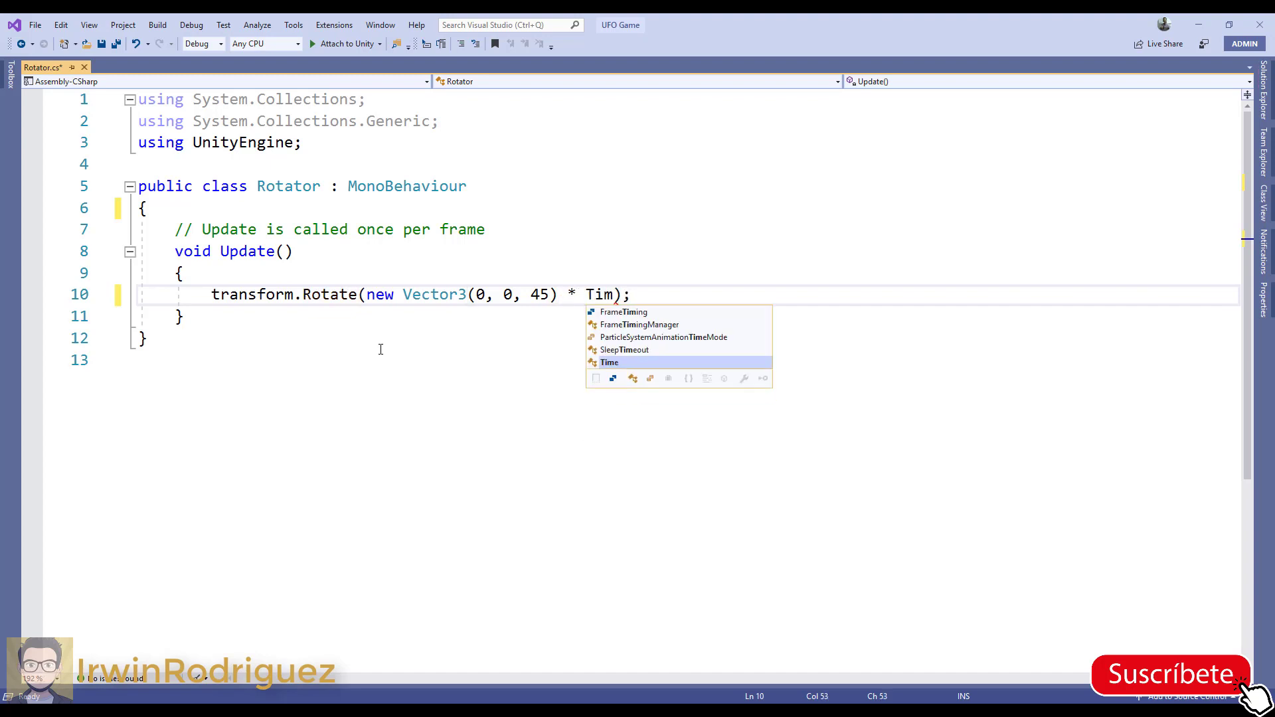
text(e.de)
key(Tab)
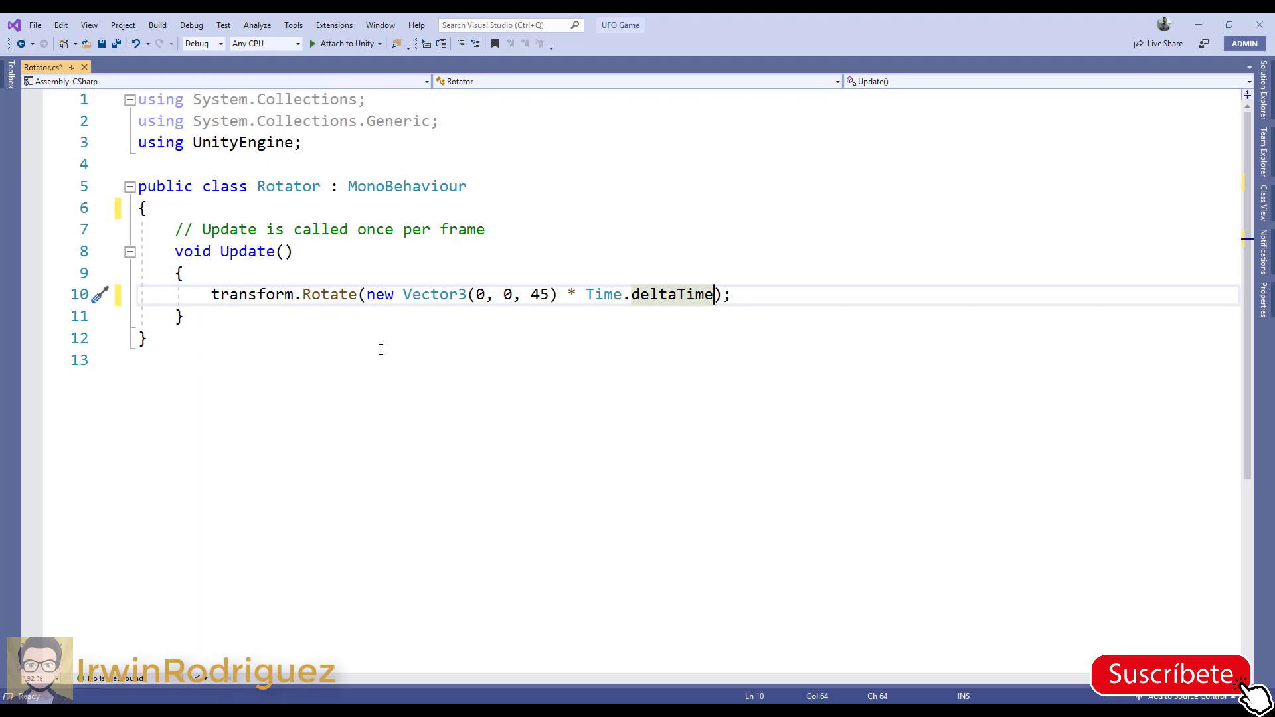
key(ctrl+s)
Play the game in Unity, scale the Game view down to see the spinning pickup, then stop.
key(alt+Tab)
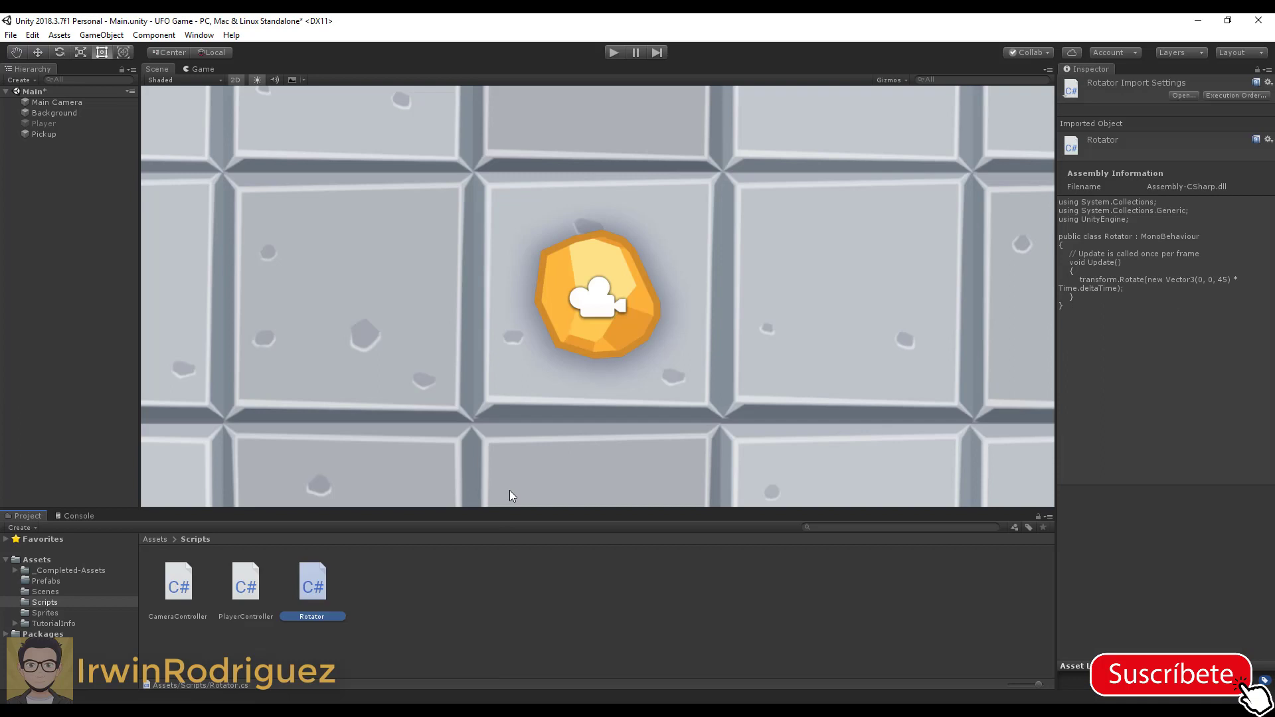
click(615, 51)
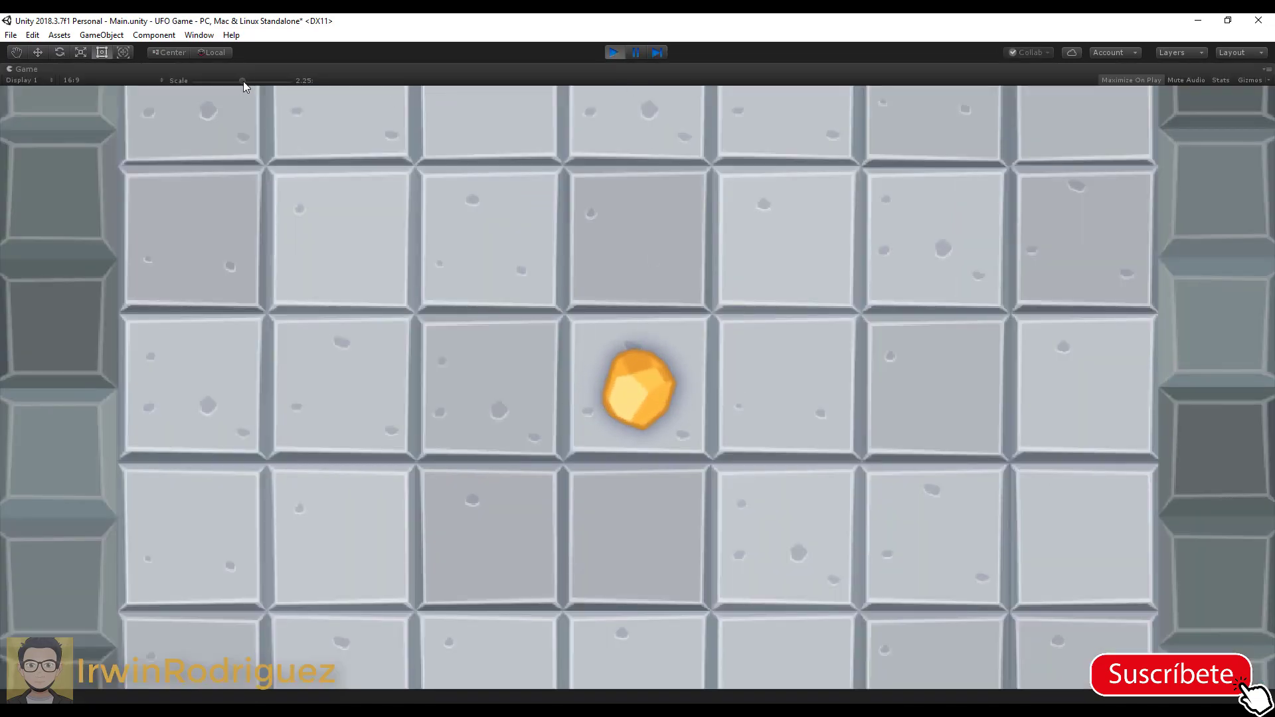
drag(243, 81, 192, 80)
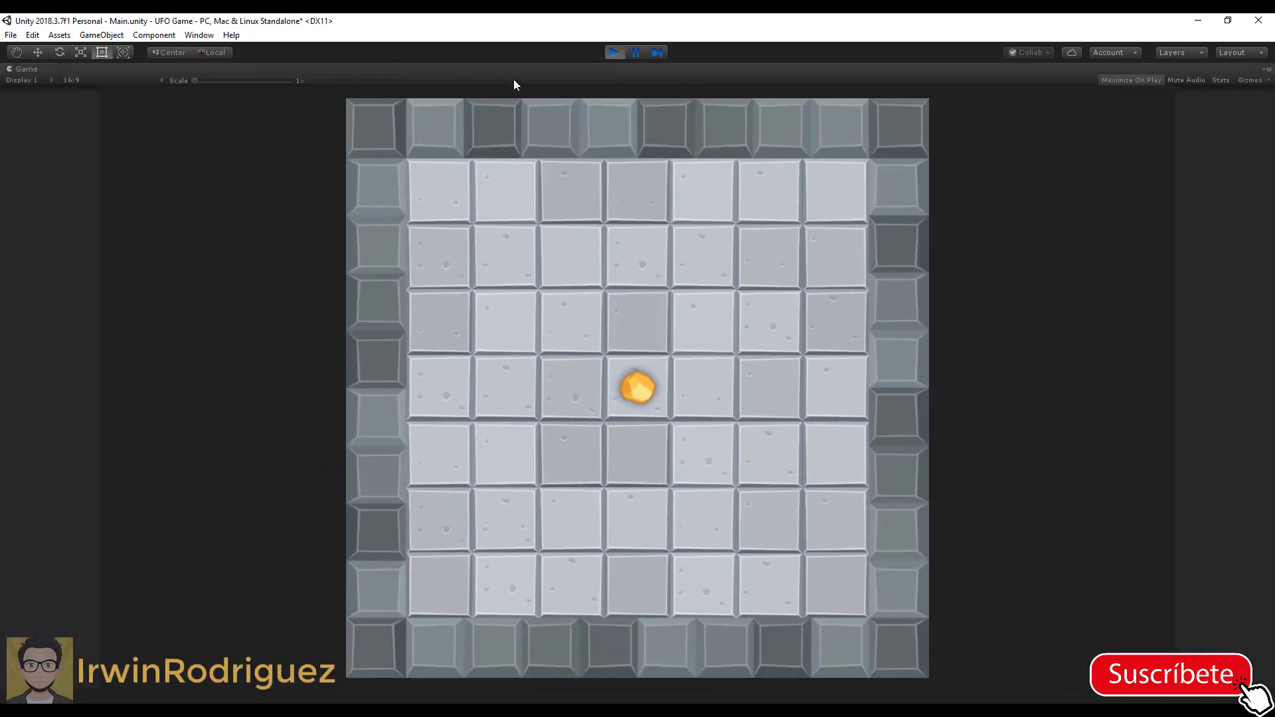
click(615, 53)
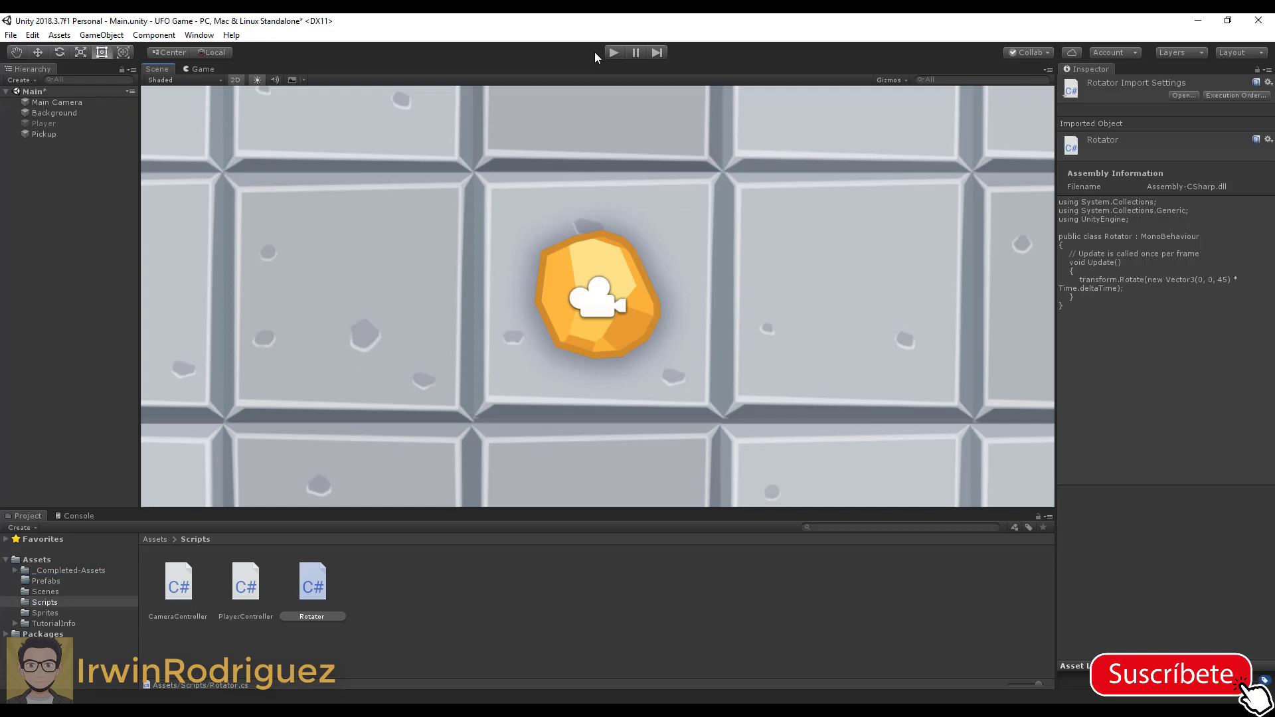
Drag the Pickup from the Hierarchy into Assets/Prefabs to make a Pickup prefab.
click(55, 134)
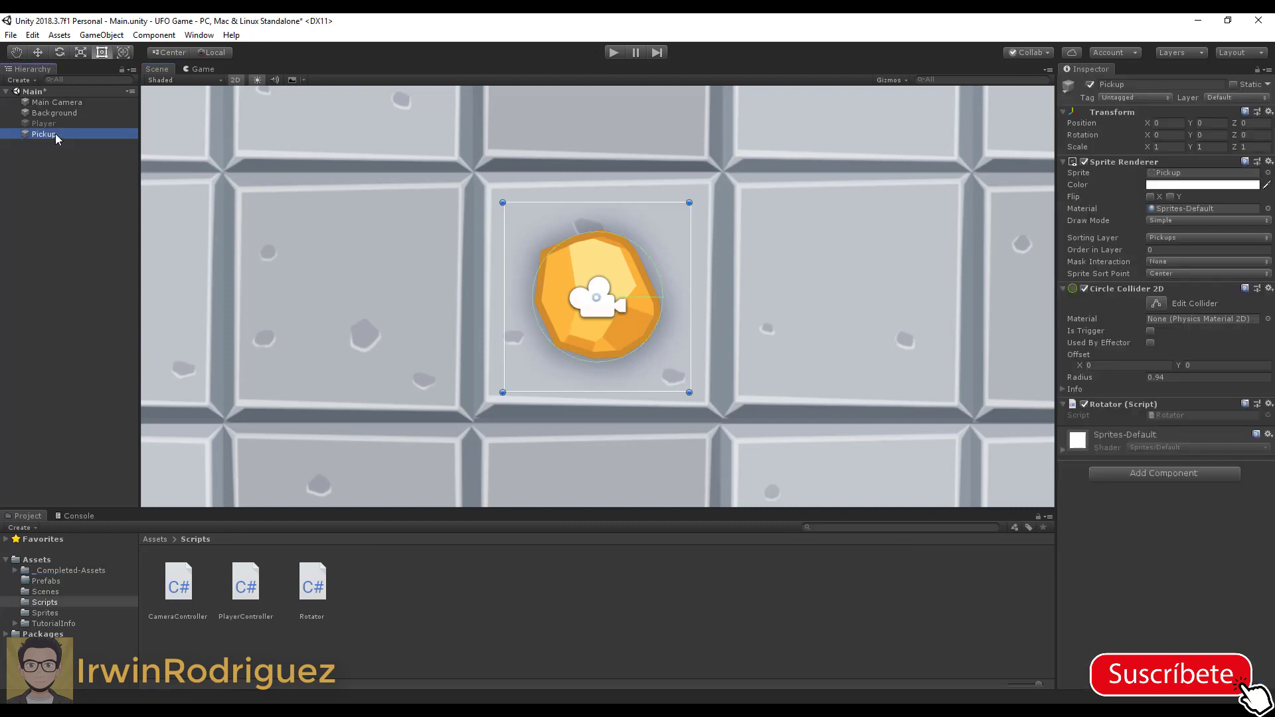
click(52, 582)
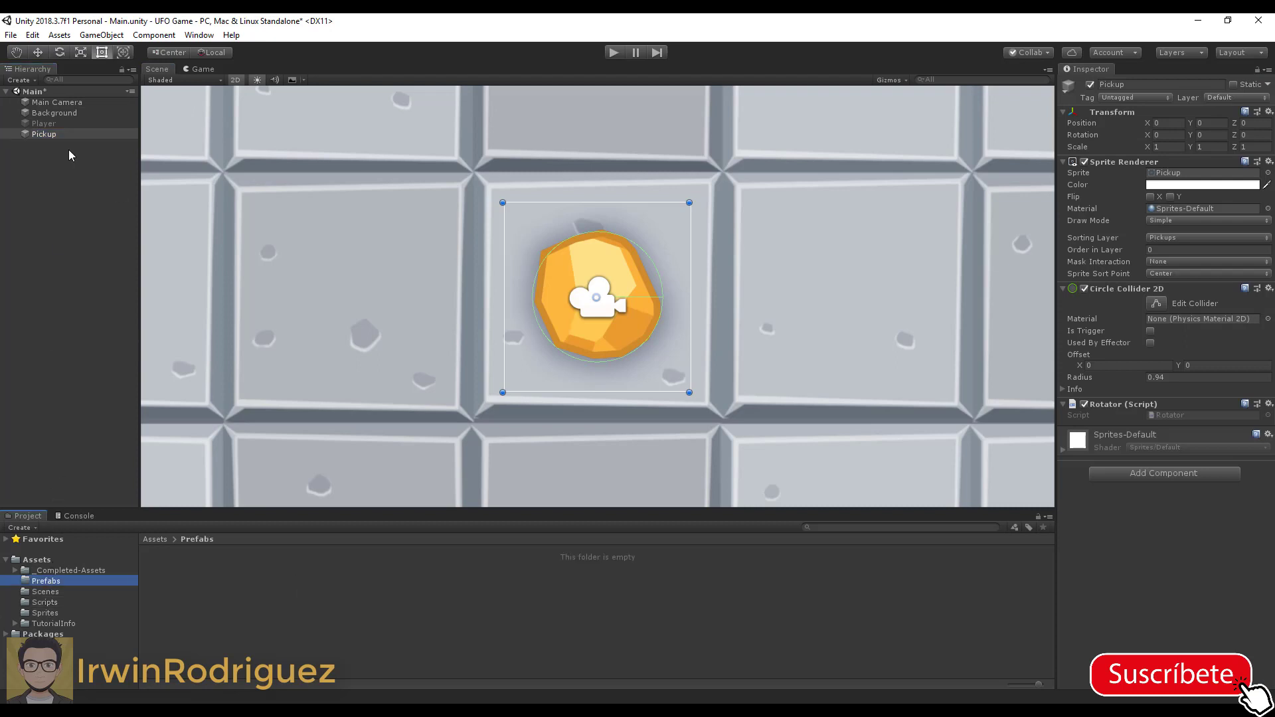
drag(44, 134, 220, 578)
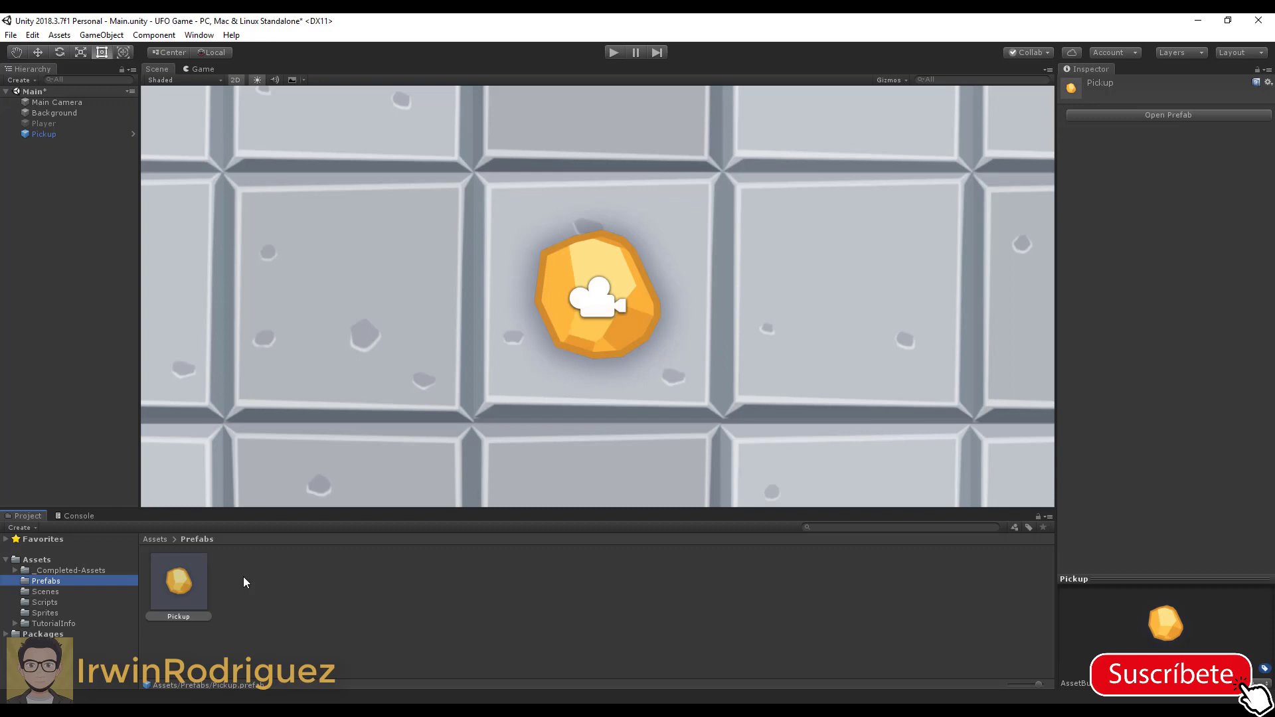
Create an empty 'Pickups' object at position 0, 0, 0 and make Pickup its child.
click(100, 35)
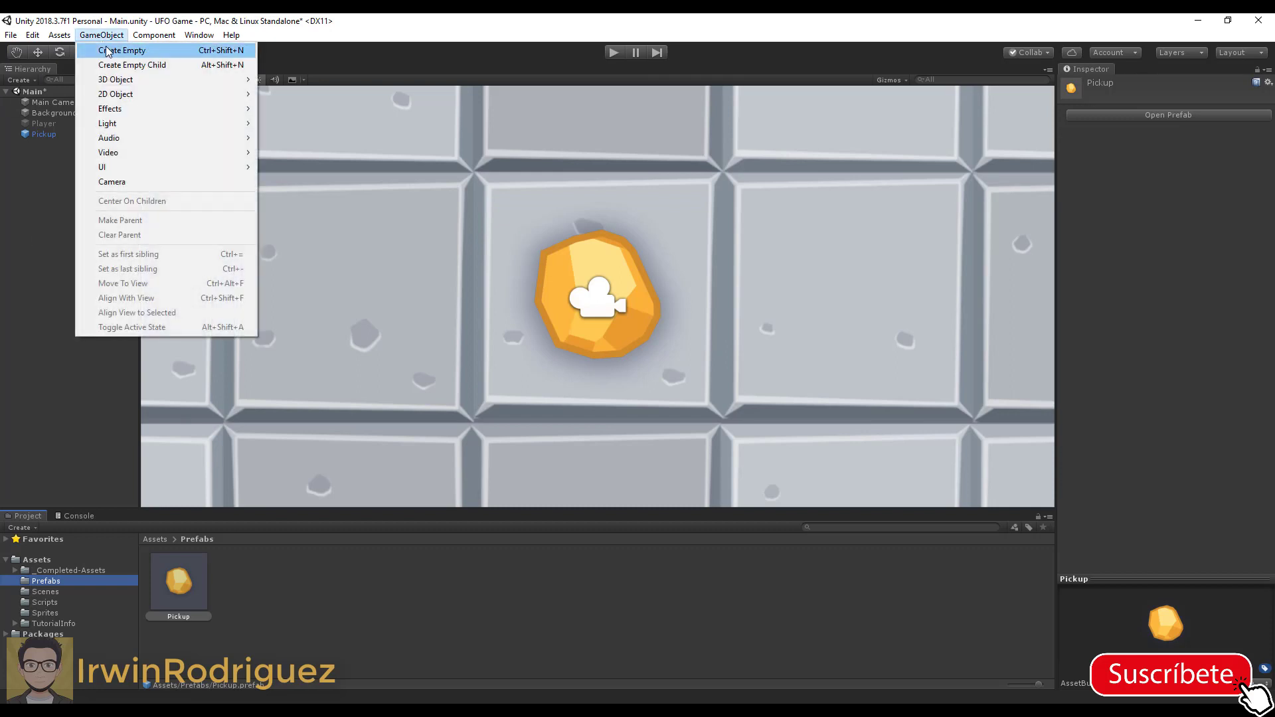
click(107, 52)
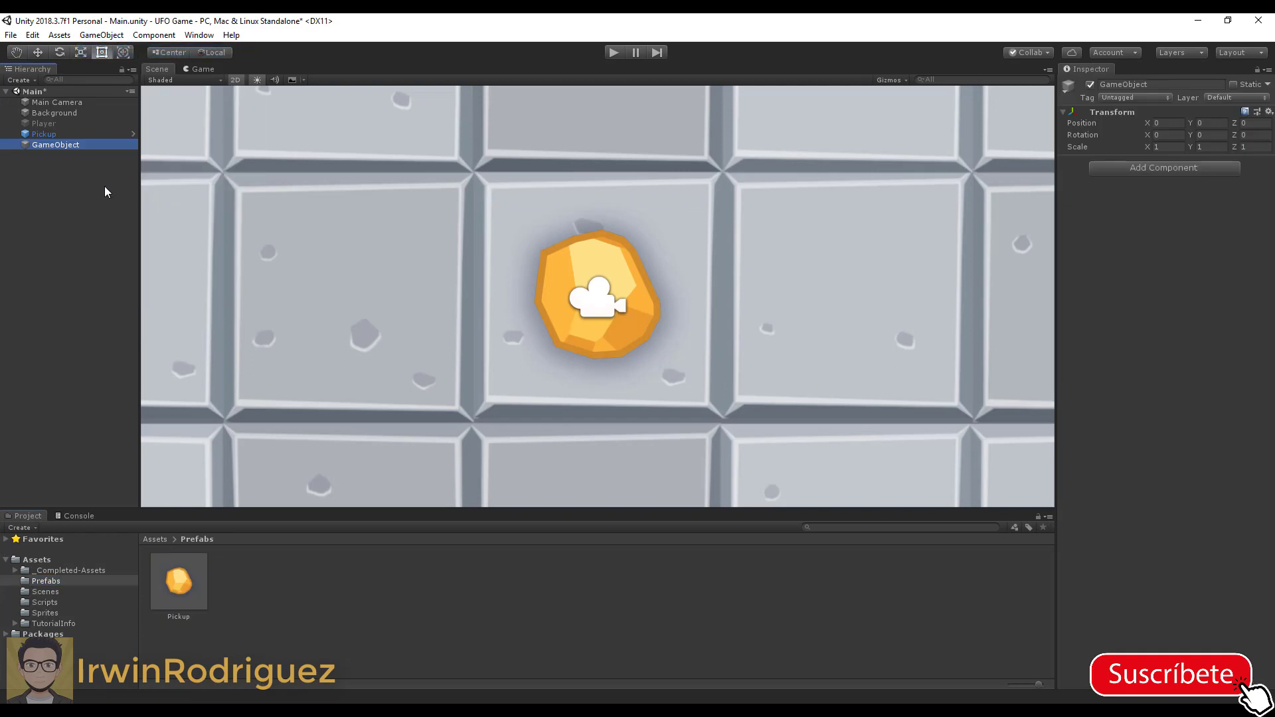
text(Pi)
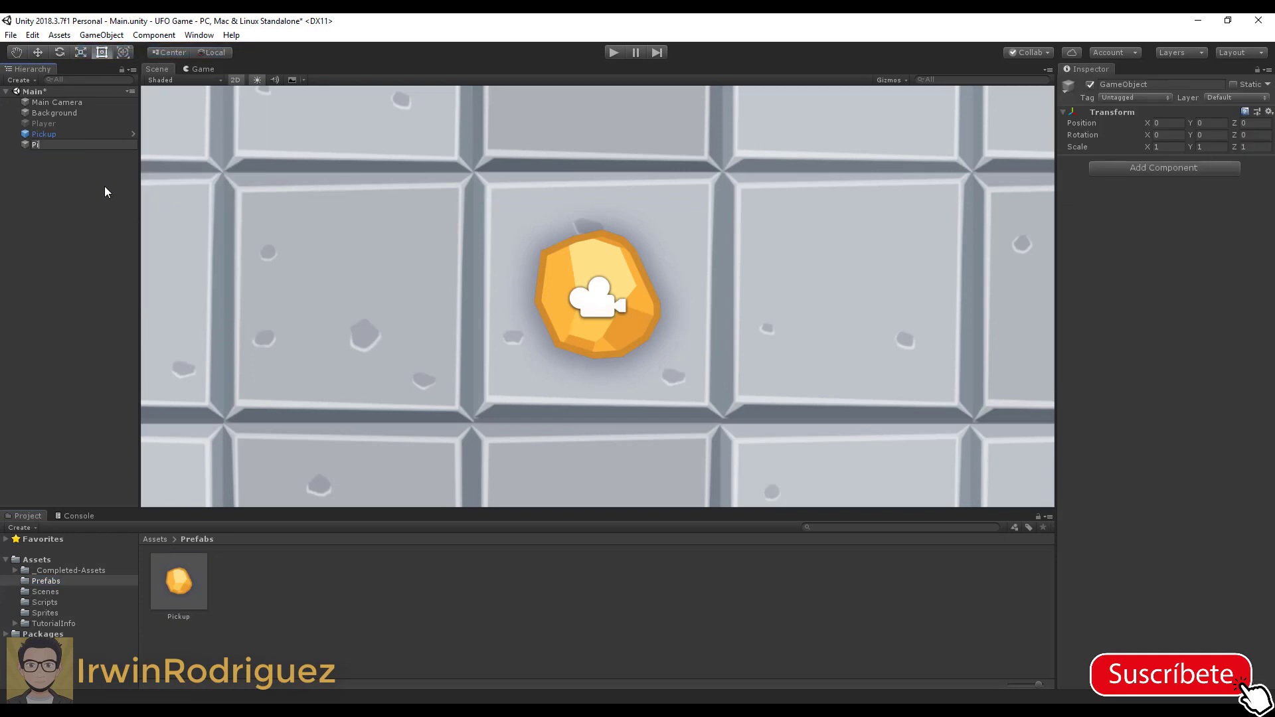
text(ckups)
key(Return)
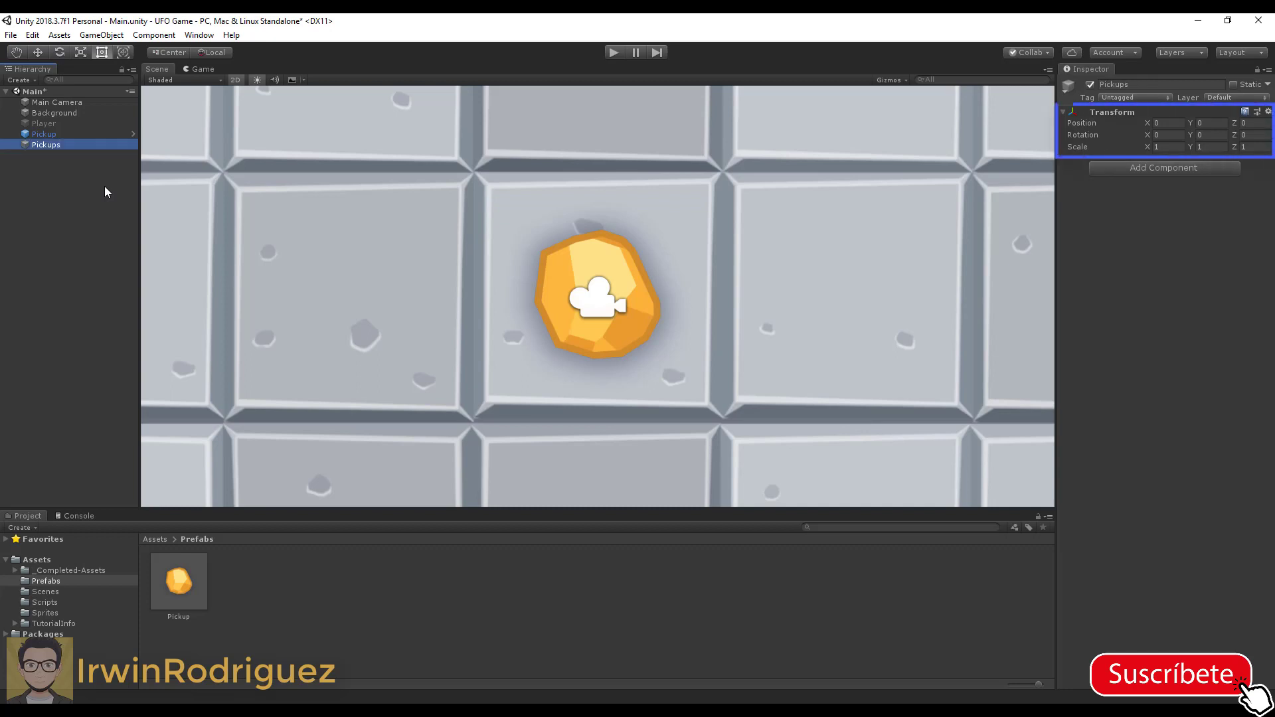
click(1169, 124)
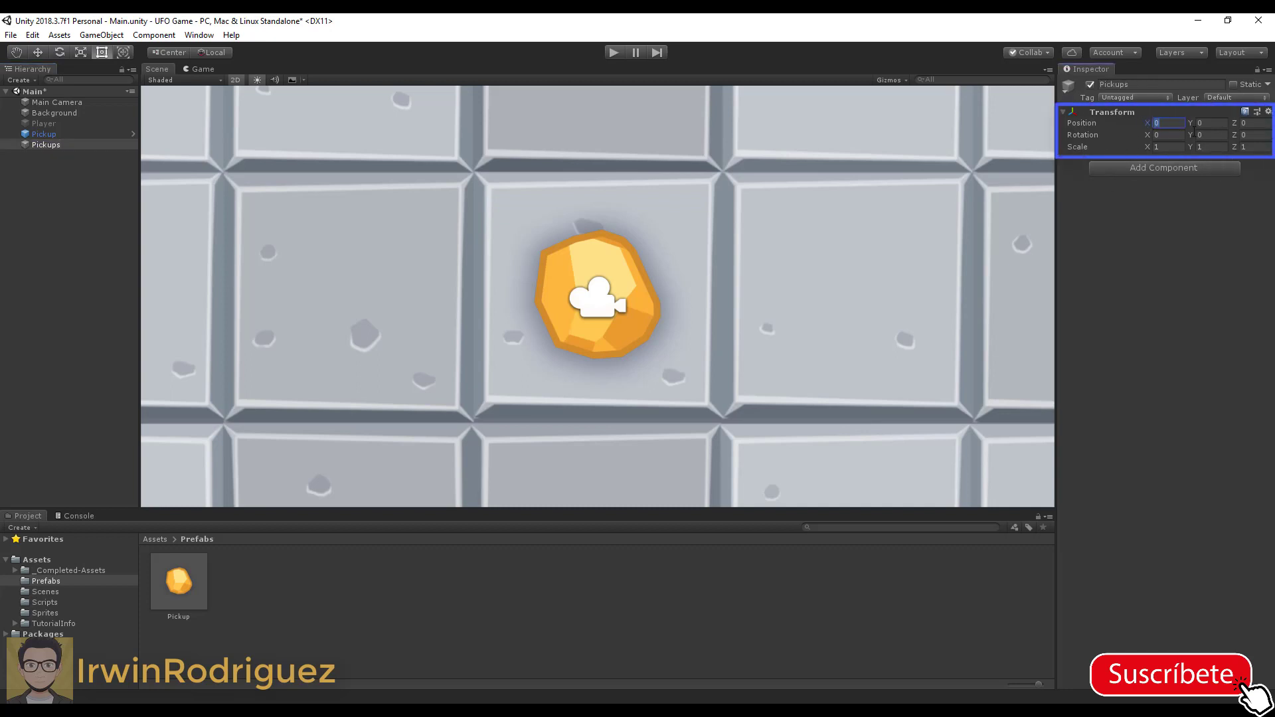
key(Tab)
key(Tab)
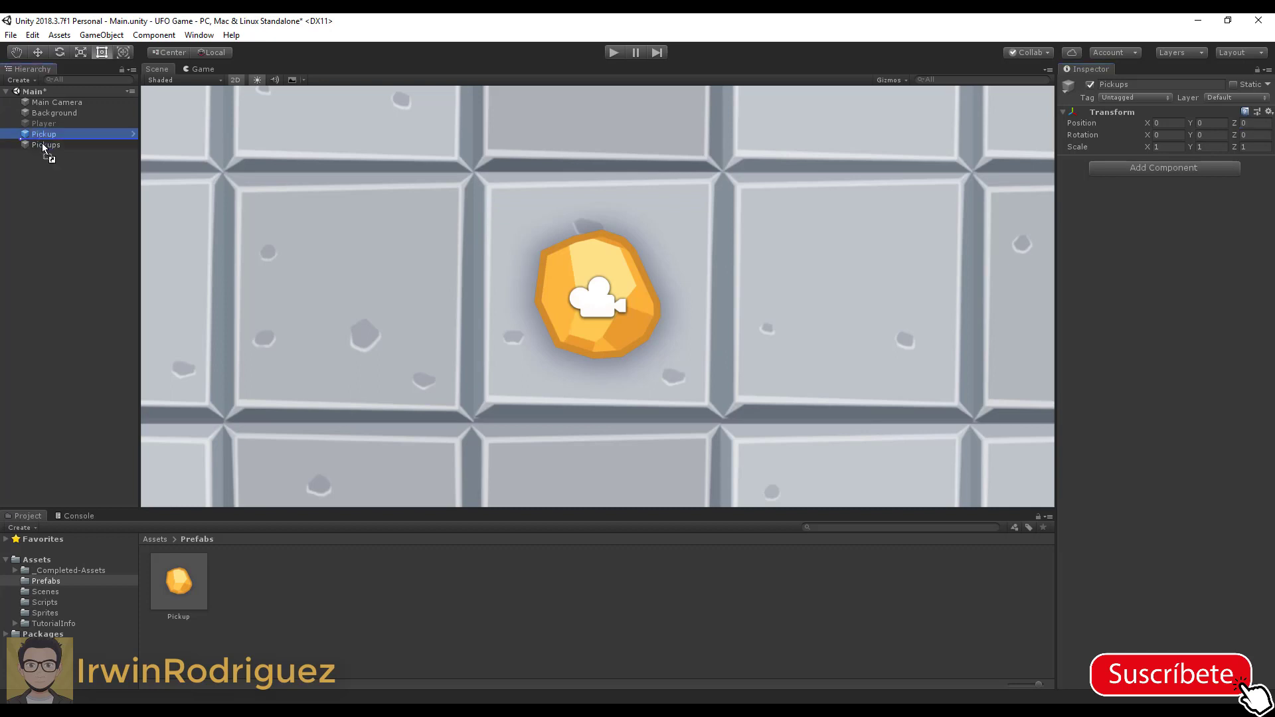
drag(40, 136, 43, 148)
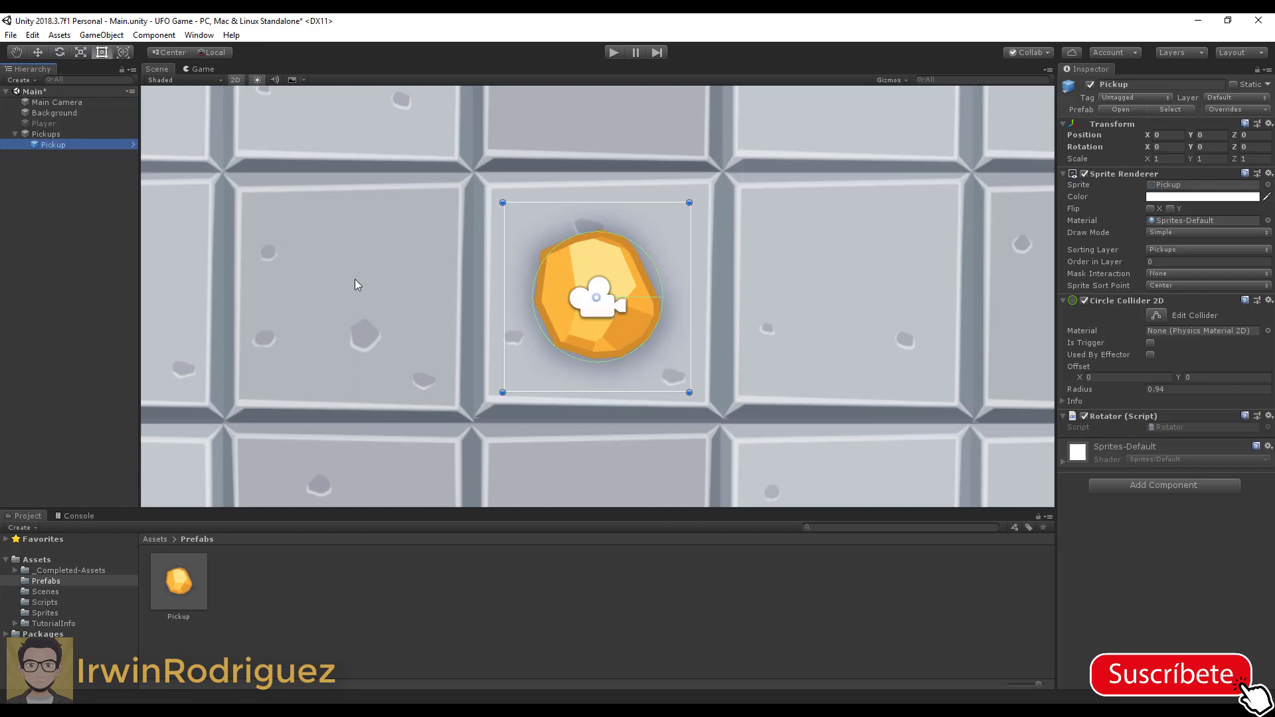
Move the Pickup to the board's top row, at position -0.05, 10.78, 0.
scroll(354, 279, down, 1)
scroll(452, 287, down, 2)
scroll(425, 296, down, 2)
scroll(388, 302, down, 2)
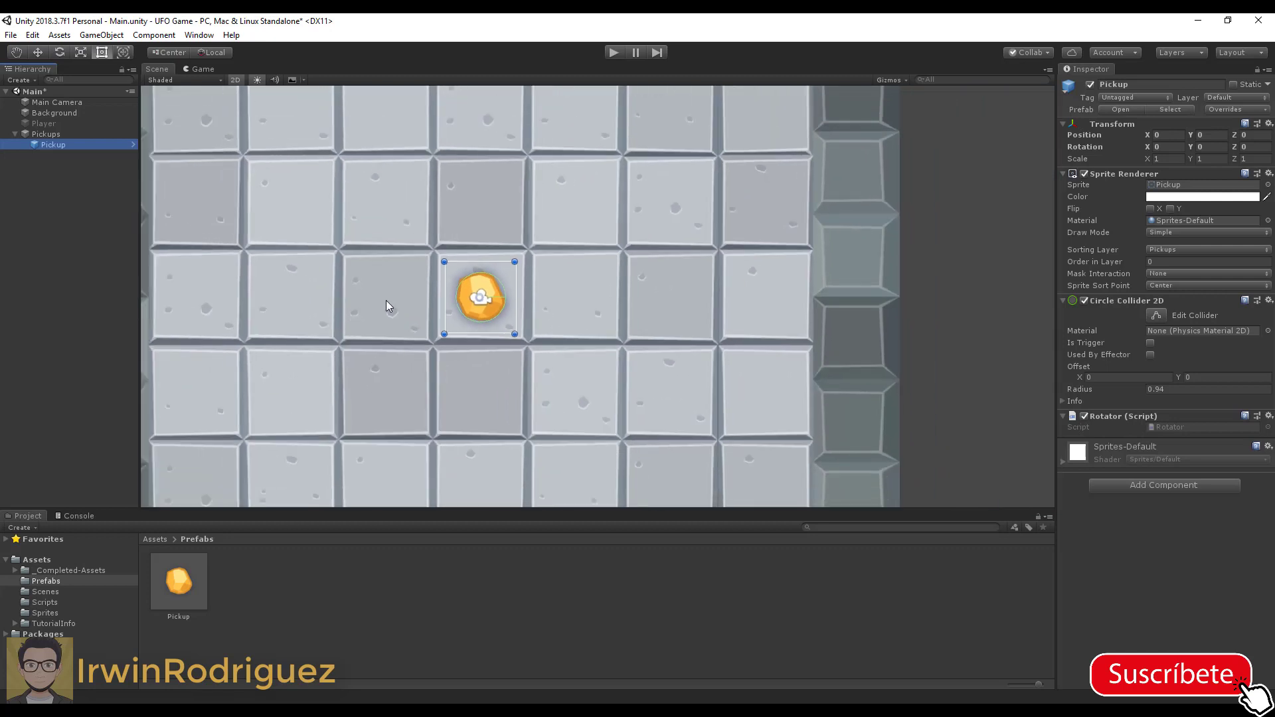
scroll(385, 300, down, 2)
scroll(379, 300, down, 1)
scroll(365, 307, down, 1)
middle_drag(356, 314, 469, 303)
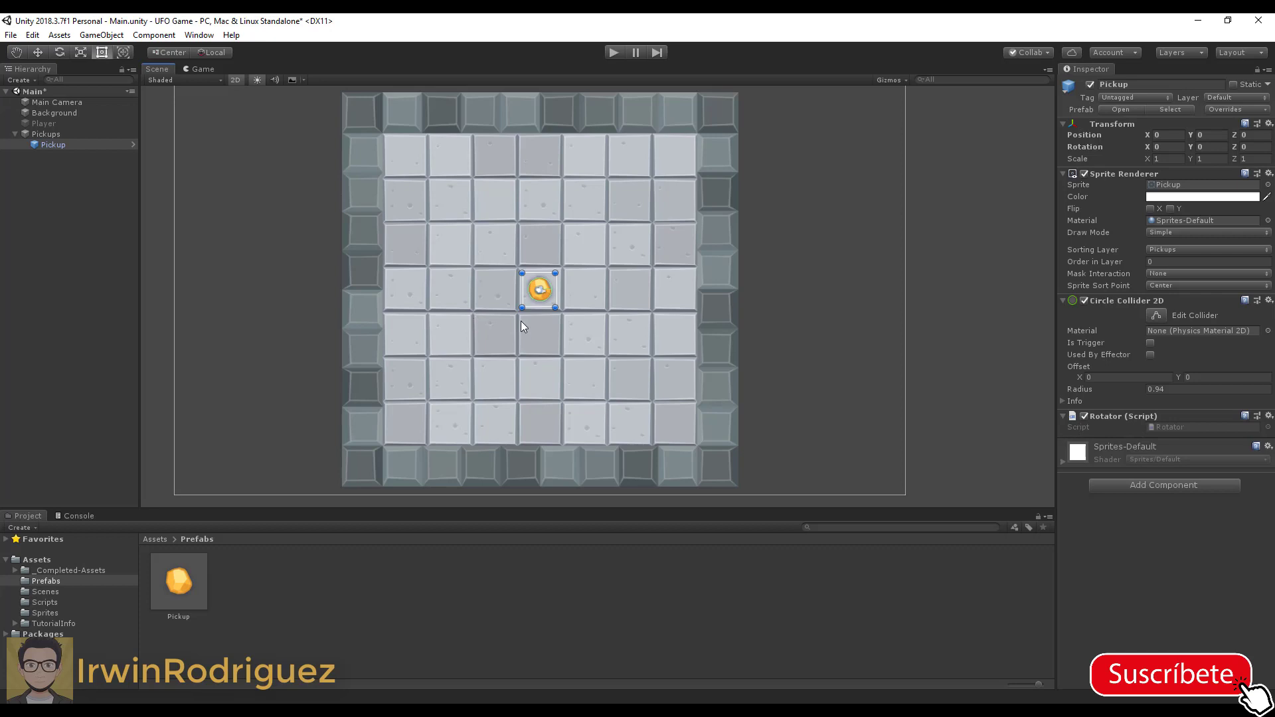
drag(529, 304, 530, 168)
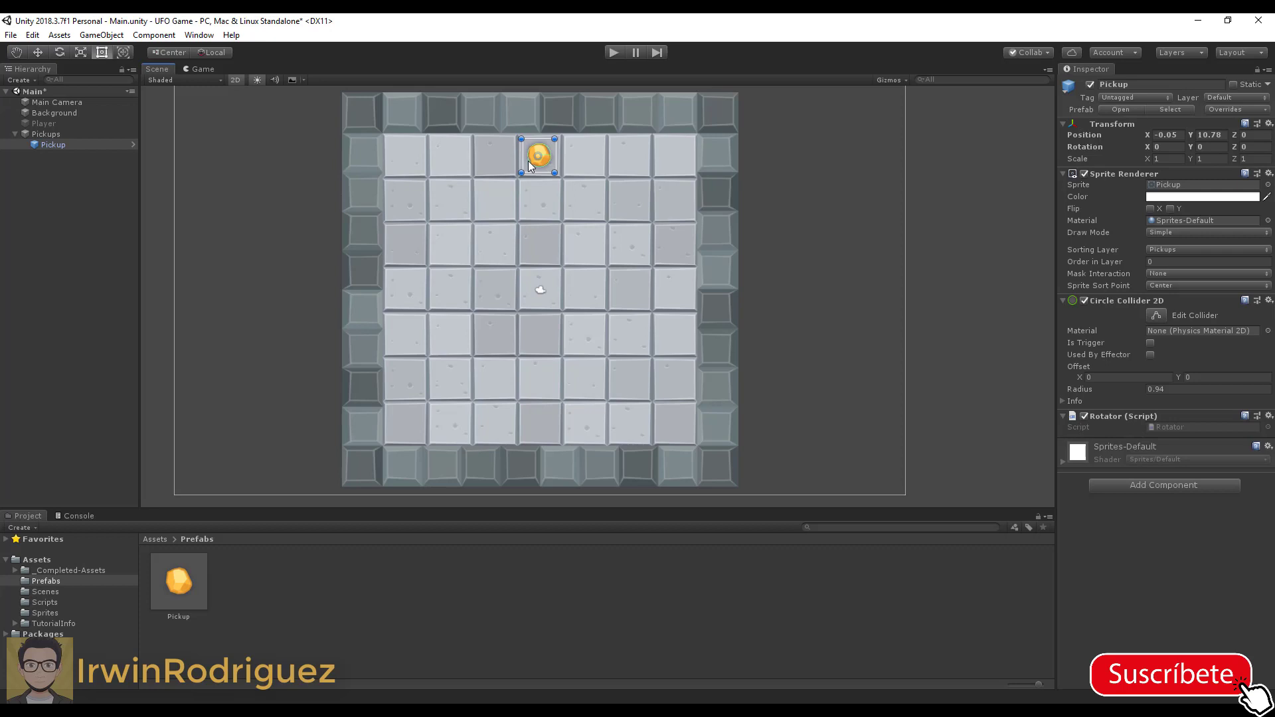
click(37, 36)
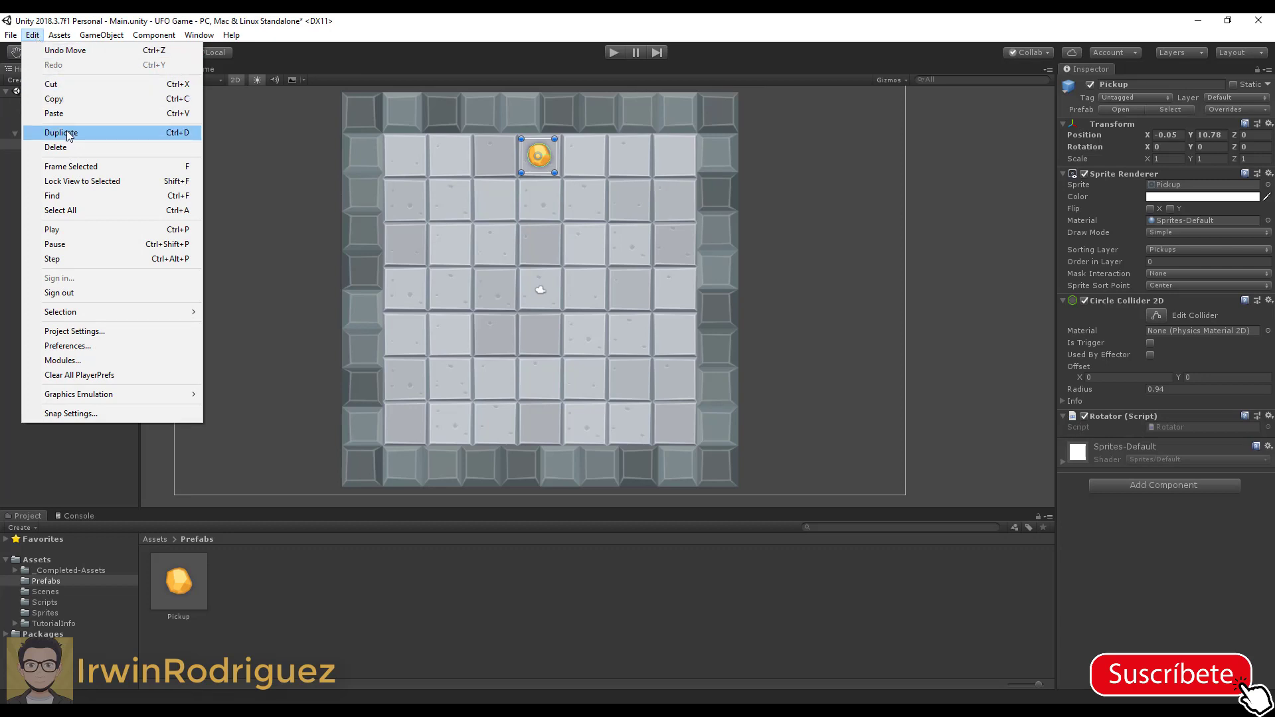
Duplicate the top-row Pickup with Ctrl+D and drag the first copies onto other board tiles.
click(237, 180)
click(547, 158)
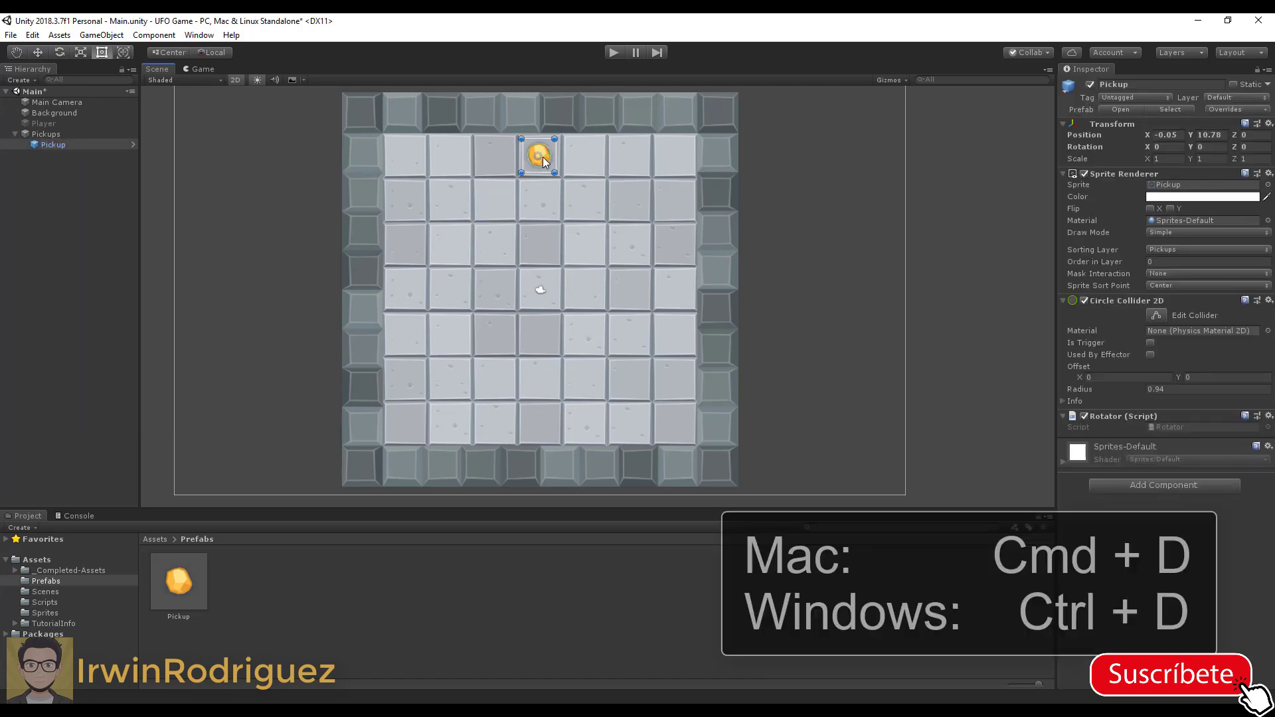
key(ctrl+d)
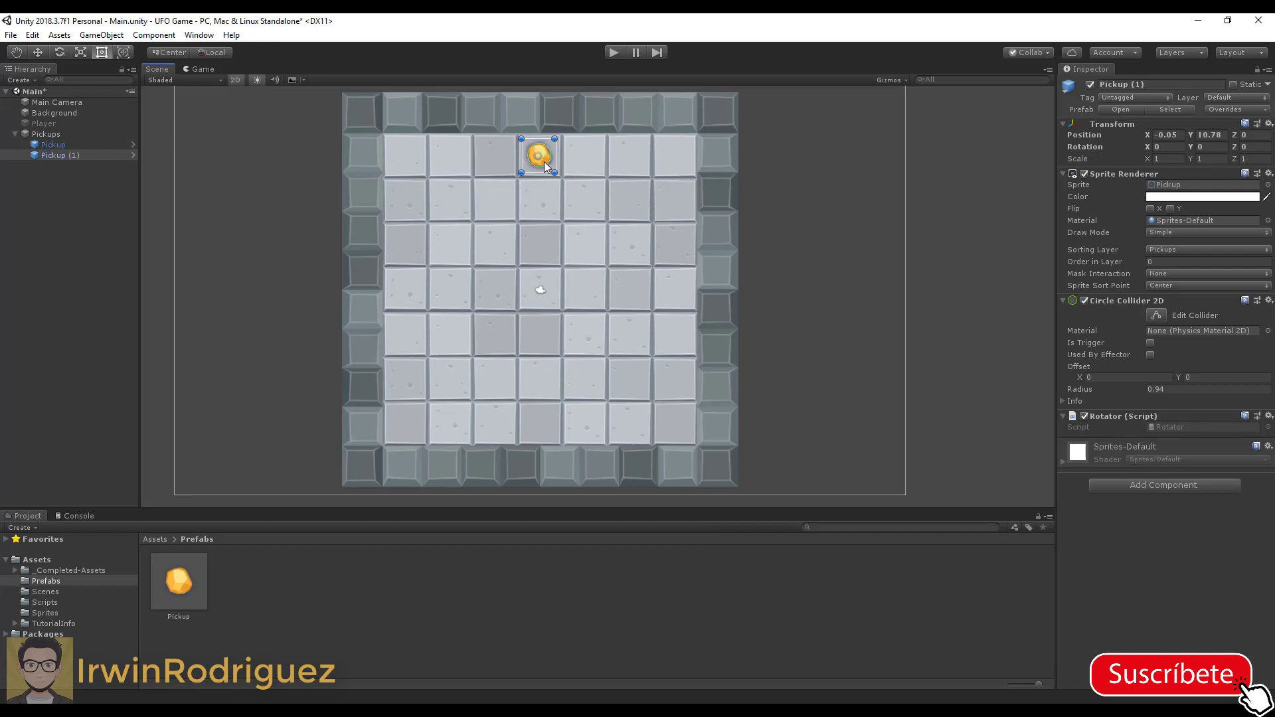
drag(544, 161, 476, 192)
key(ctrl+d)
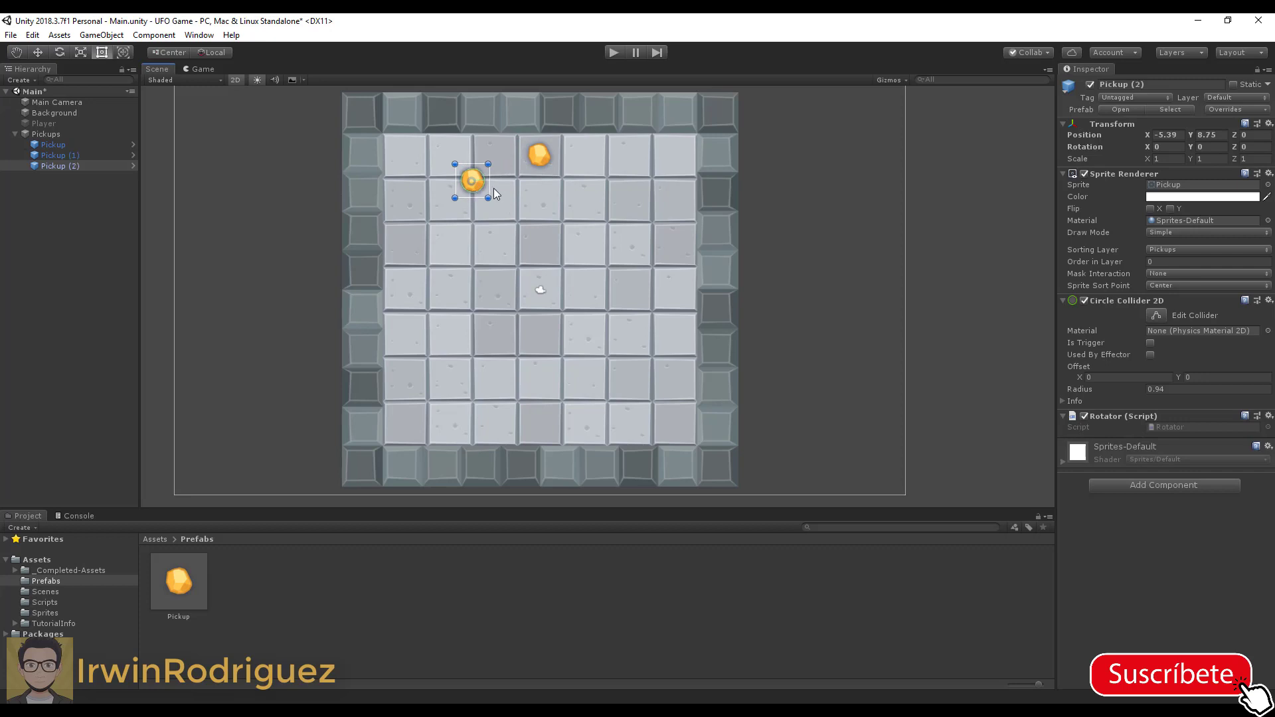
mouse_move(480, 193)
mouse_down()
mouse_move(467, 231)
mouse_move(442, 234)
mouse_move(425, 309)
mouse_move(511, 389)
mouse_move(584, 398)
mouse_move(650, 328)
mouse_move(655, 279)
mouse_move(649, 219)
mouse_move(604, 174)
mouse_up()
key(ctrl+d)
key(ctrl+d)
key(ctrl+d)
key(ctrl+d)
key(ctrl+d)
key(ctrl+d)
key(ctrl+d)
key(ctrl+d)
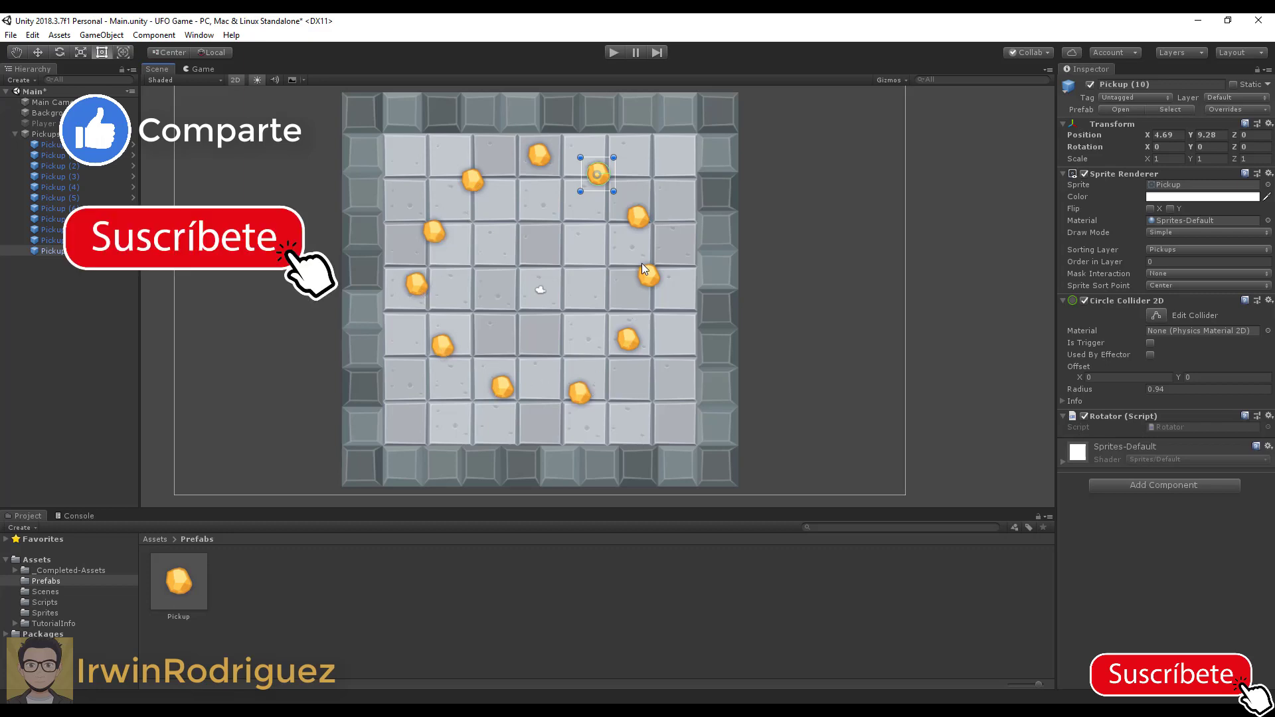
Make the final copies, placing Pickup (11) near the top row for twelve pickups in total.
key(ctrl+d)
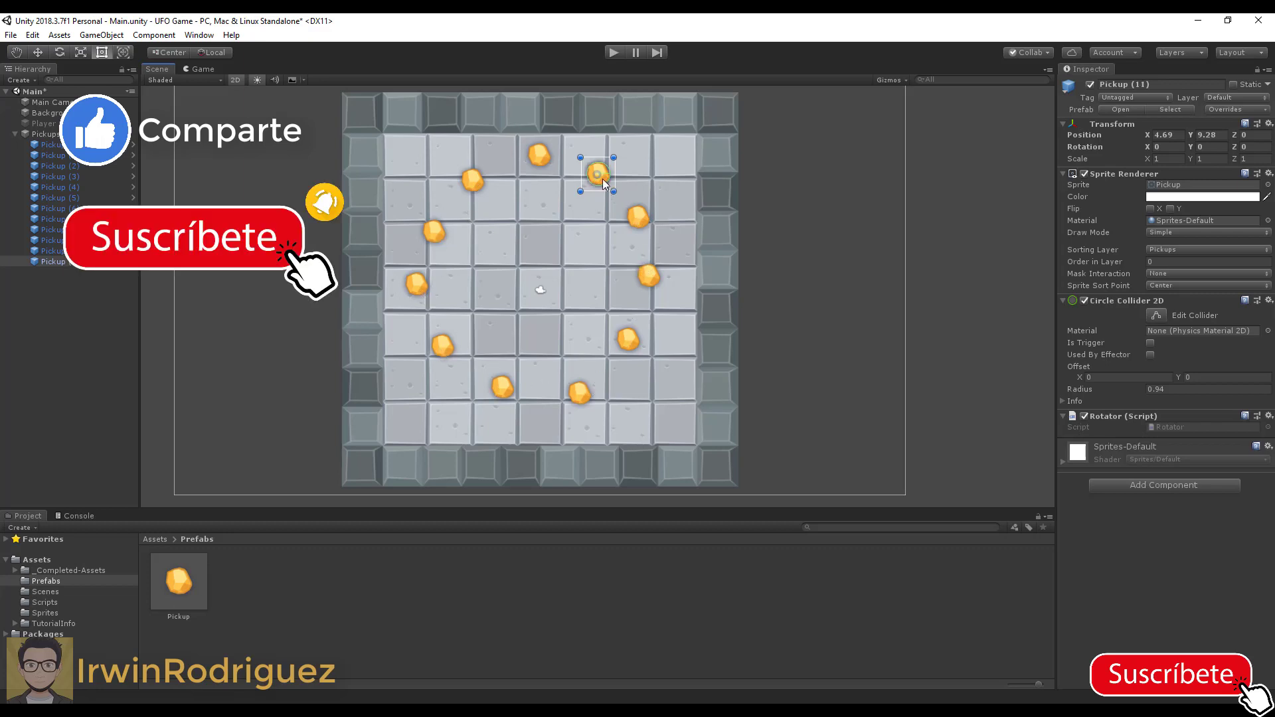
drag(595, 182, 568, 181)
click(602, 177)
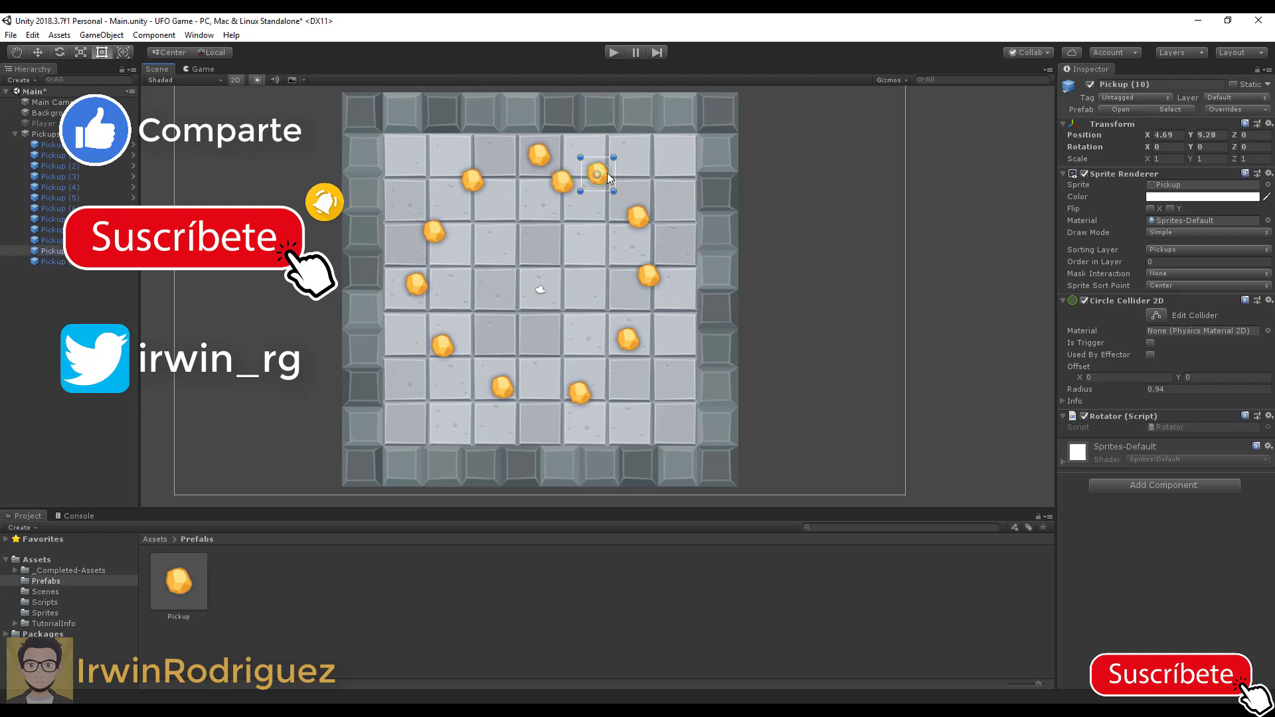
click(579, 173)
drag(565, 184, 581, 168)
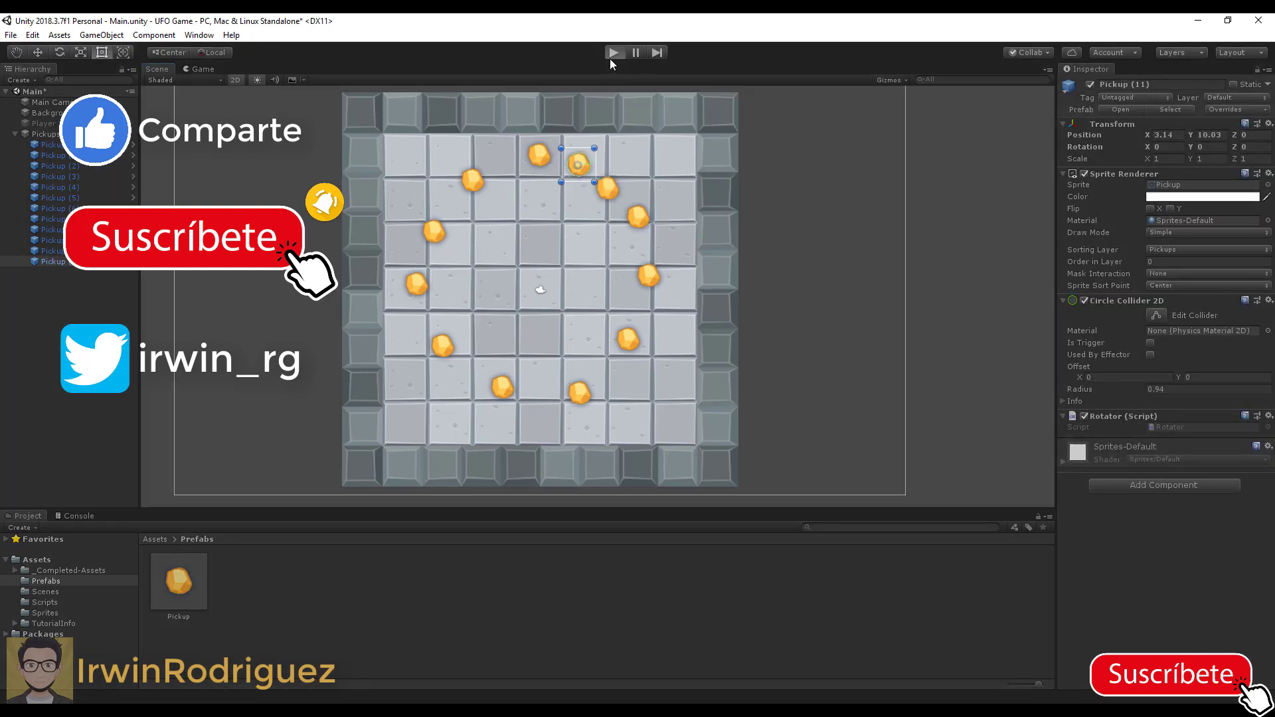
Enter Play mode to watch the twelve pickups spin across the board.
click(611, 58)
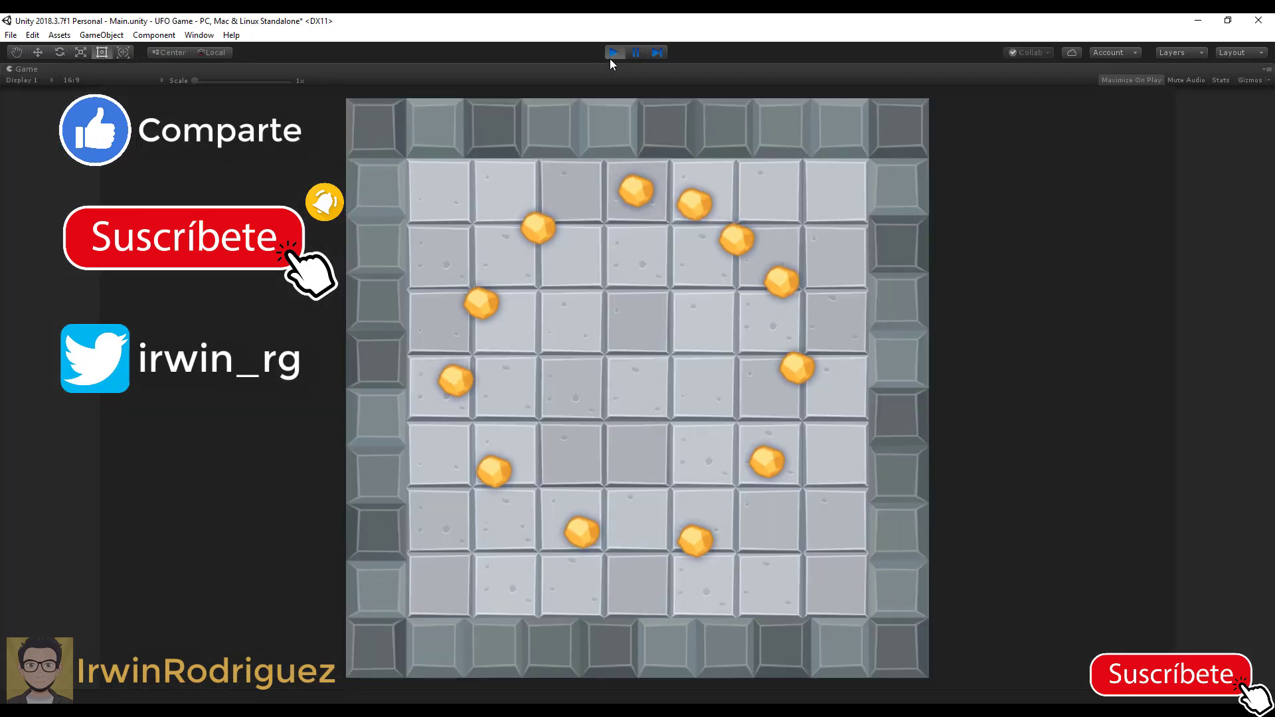